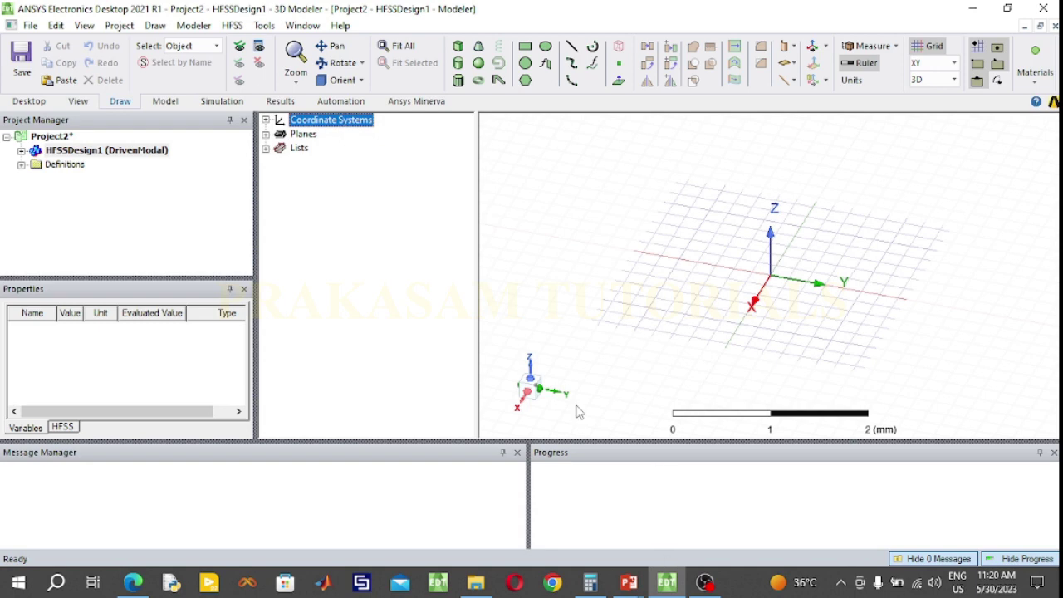
# Draw a box about 2.2 by 2.6 mm and 0.6 mm high around the origin on the XY plane.
pyautogui.click(457, 48)
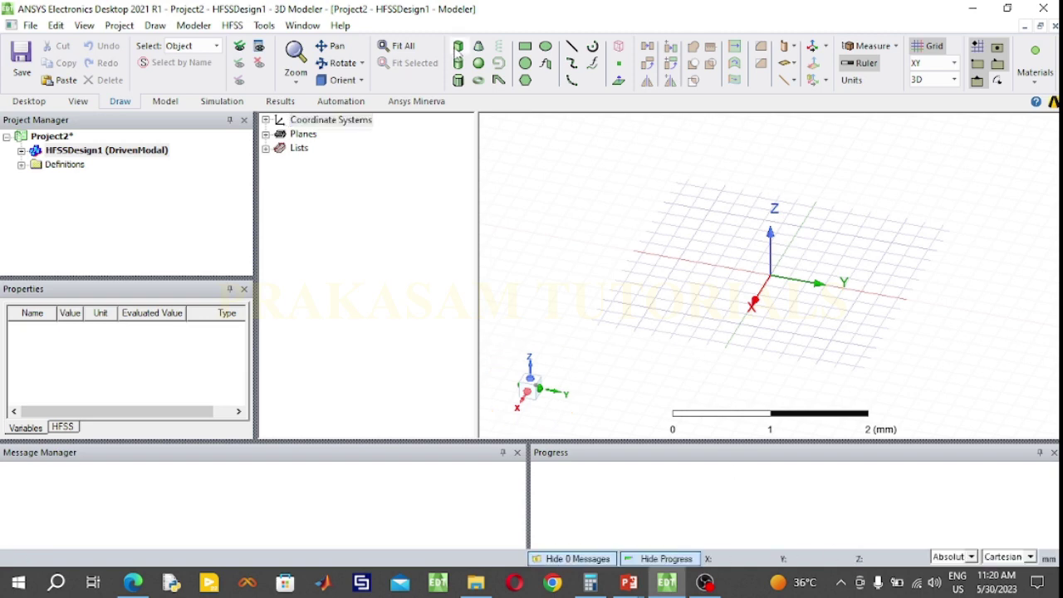
pyautogui.click(705, 203)
pyautogui.click(856, 344)
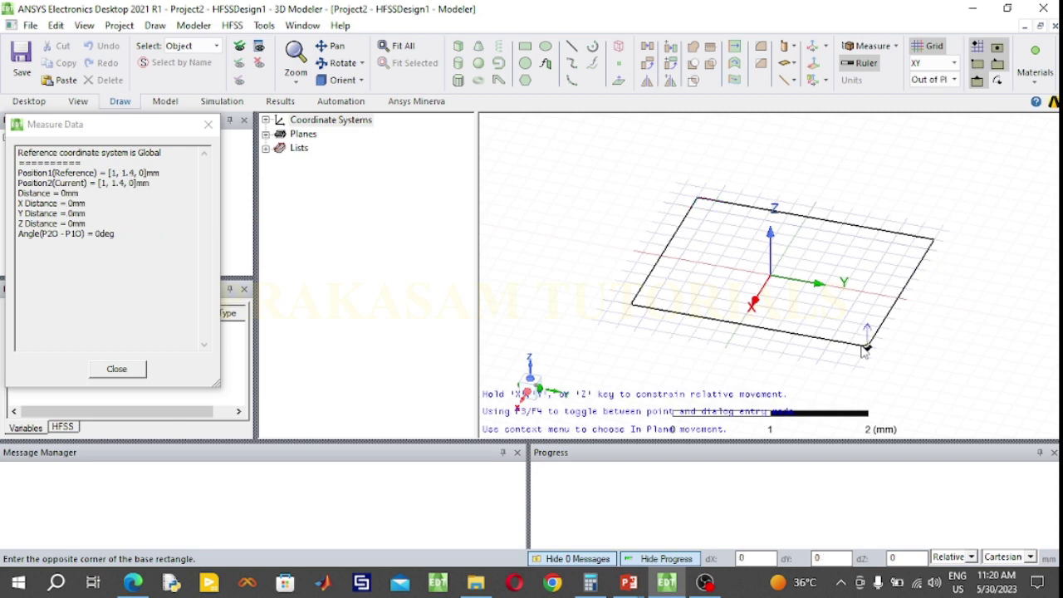
pyautogui.click(856, 331)
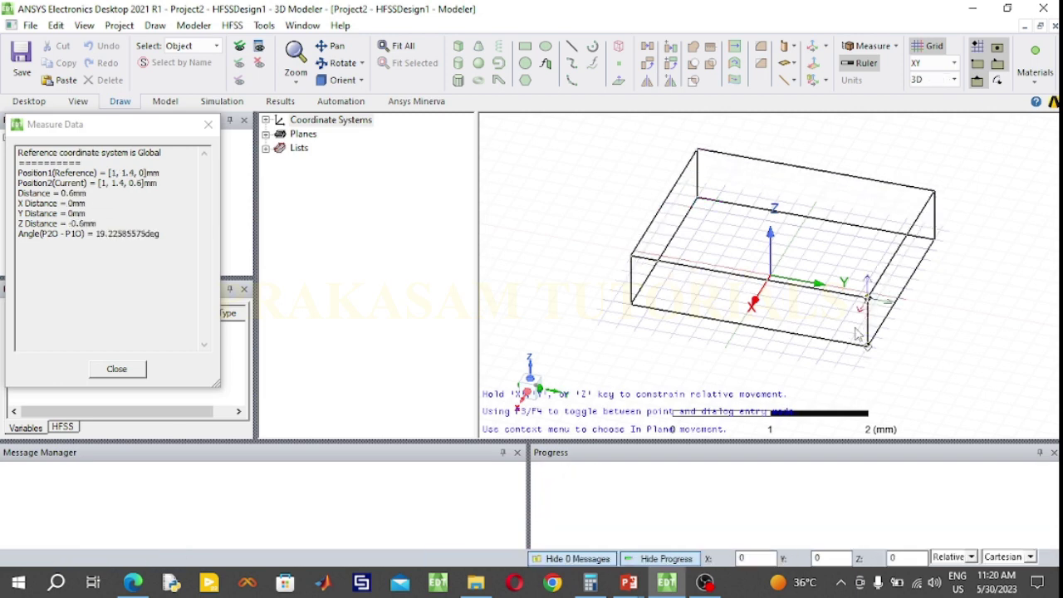
# Rename the new box as Substrate.
pyautogui.doubleClick(354, 163)
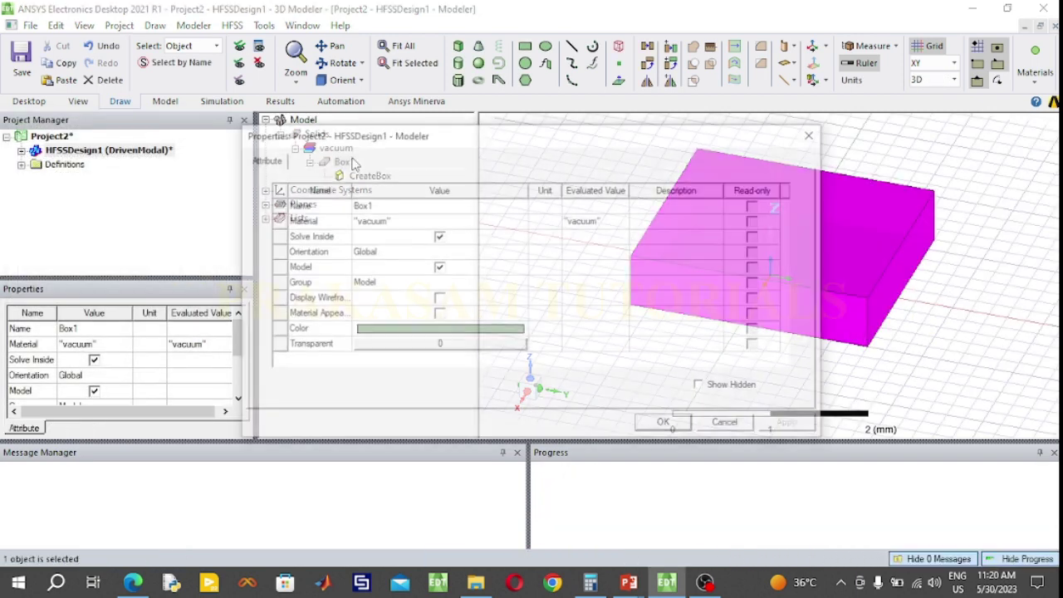
pyautogui.click(399, 208)
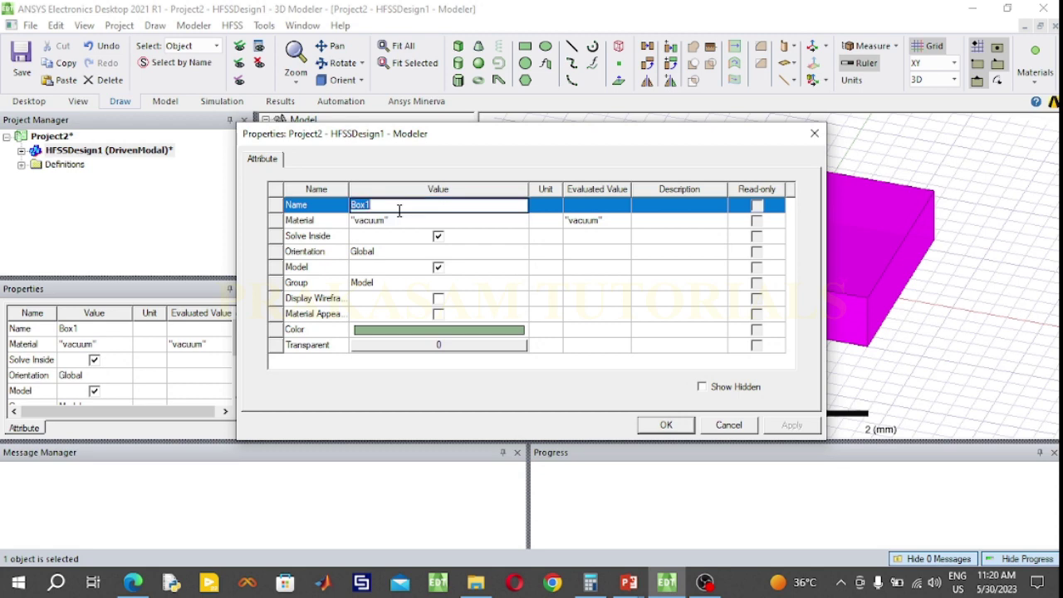
pyautogui.write('Substrate')
# Search the material library for "roger" and assign Rogers RT/duroid 6010/6010LM (tm) to the substrate box.
pyautogui.click(411, 221)
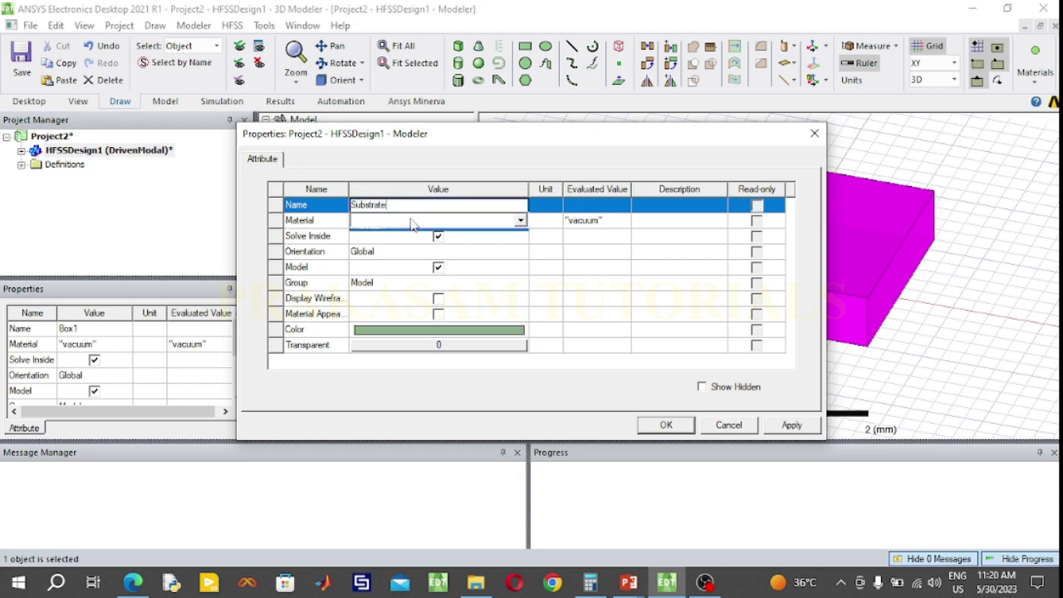
pyautogui.click(401, 234)
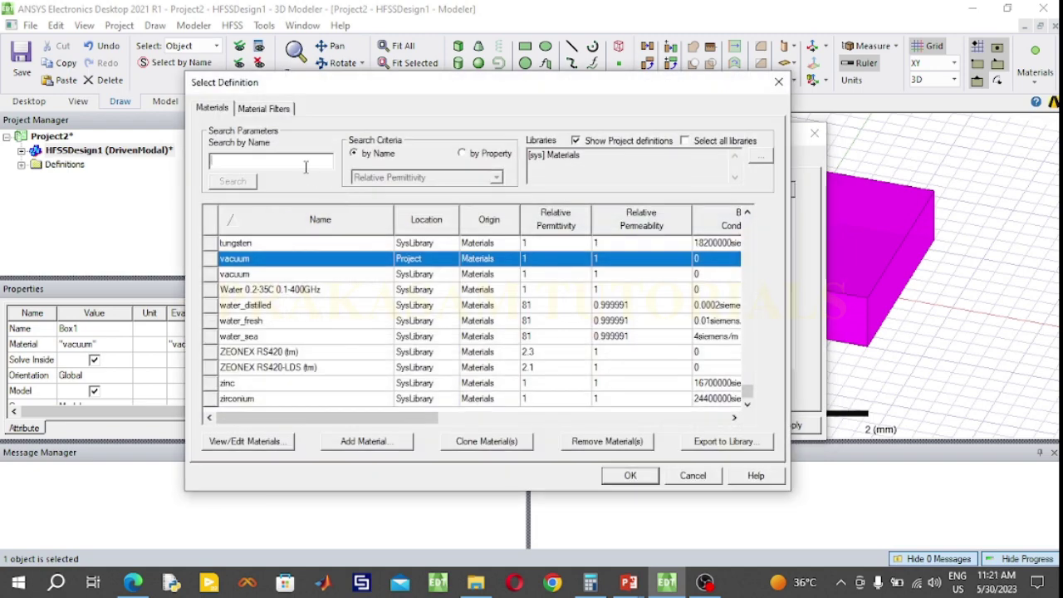
pyautogui.write('roger')
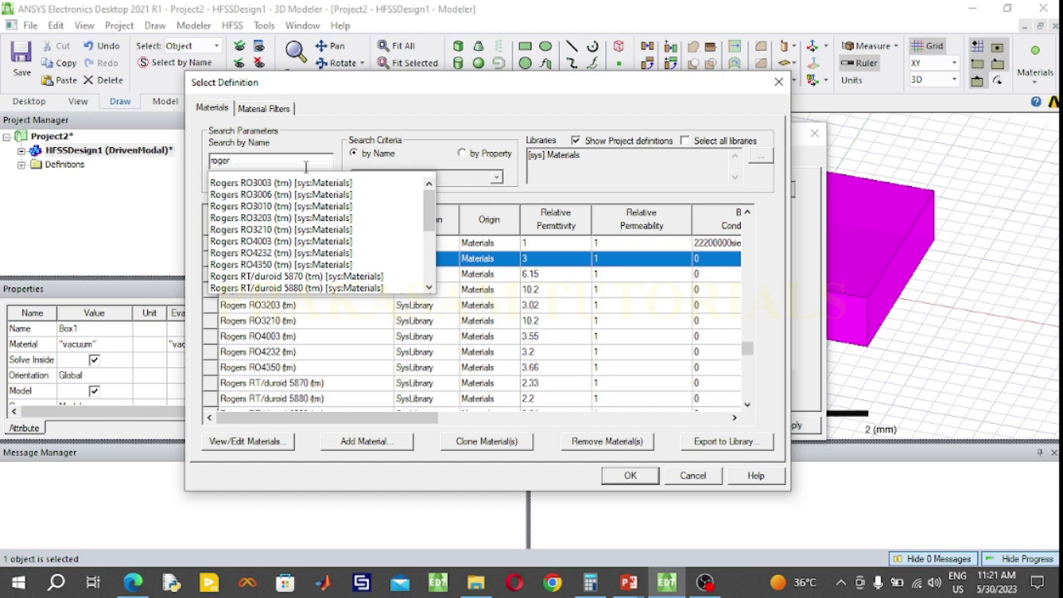
pyautogui.press('Return')
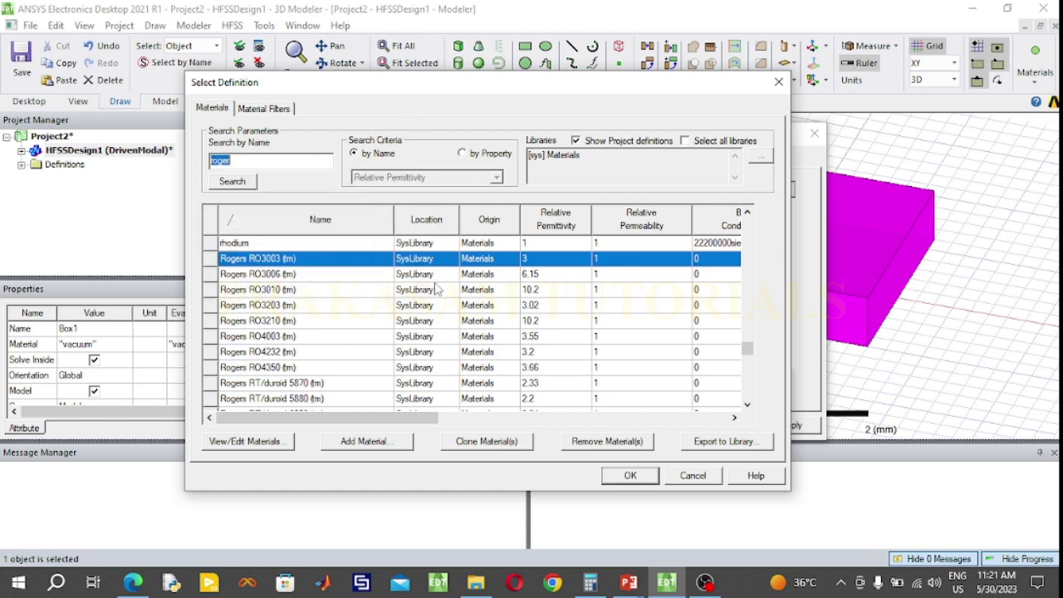
pyautogui.scroll(-3, 451, 341)
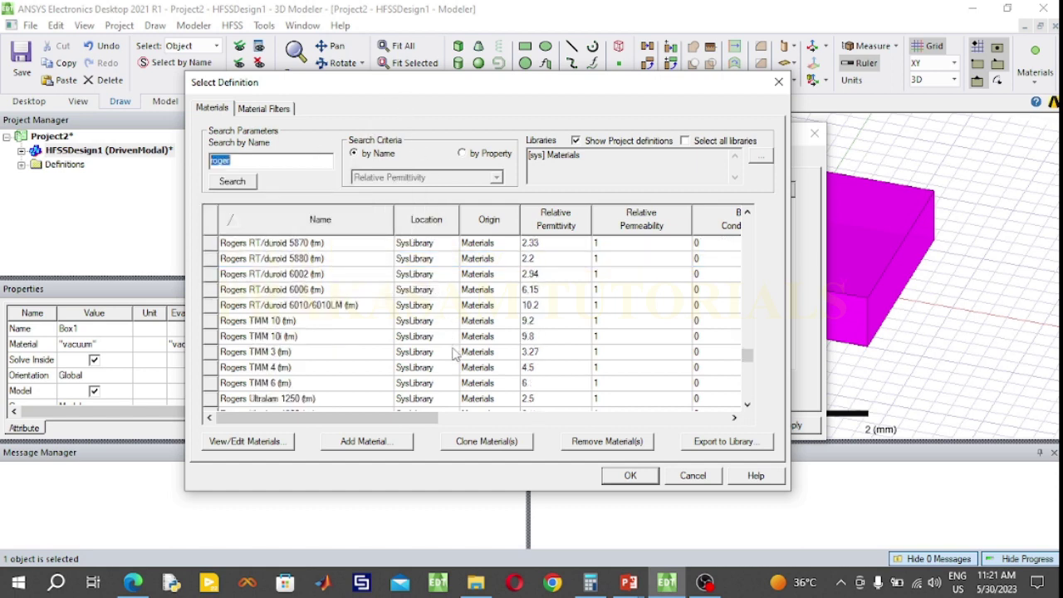
pyautogui.click(340, 307)
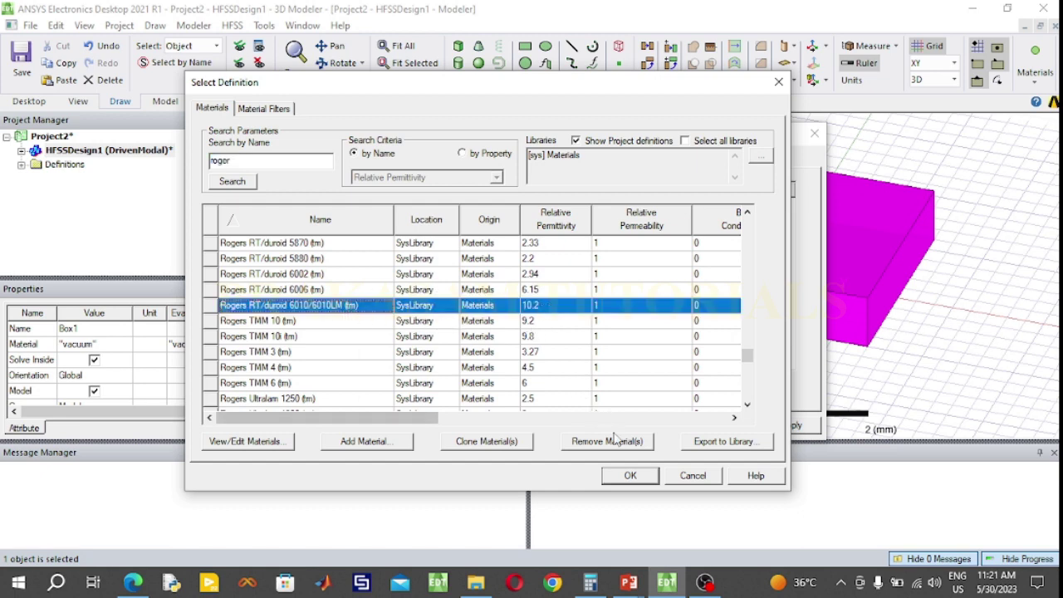
pyautogui.click(630, 476)
# Set the substrate's display colour to the light green basic colour and accept its properties.
pyautogui.click(443, 332)
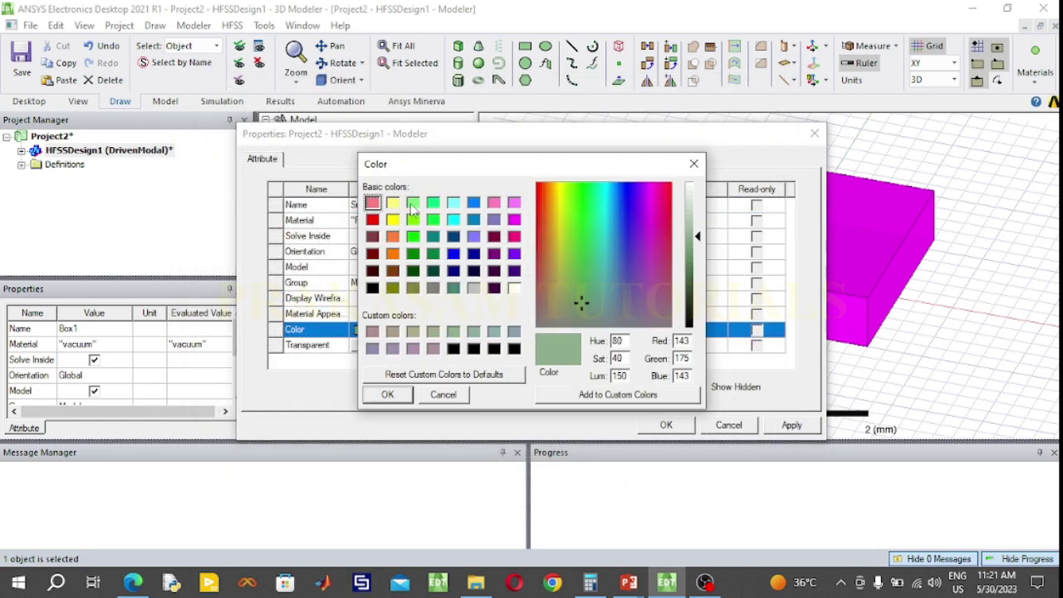
pyautogui.click(412, 204)
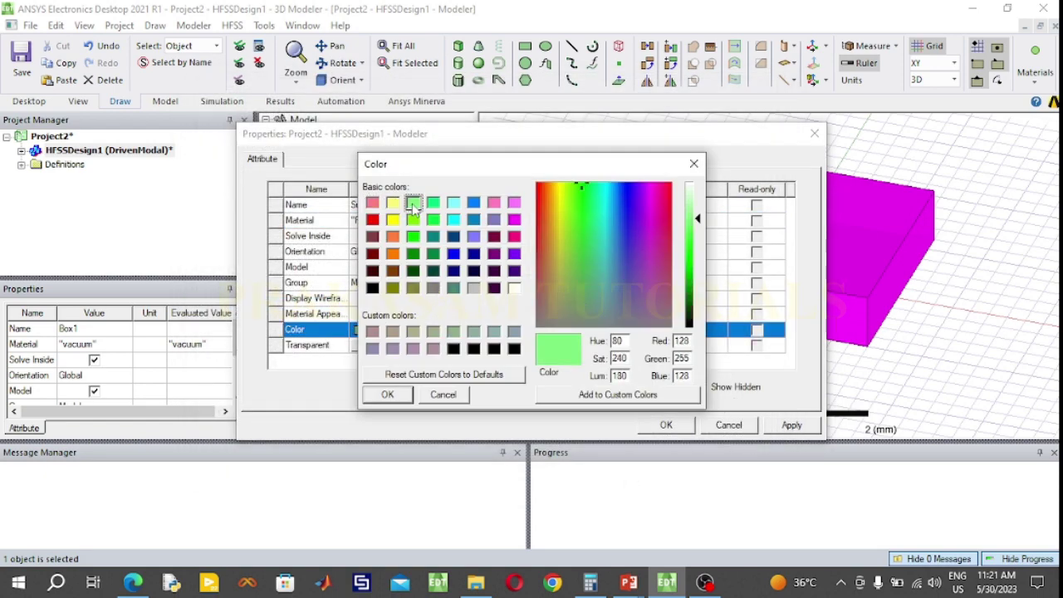
pyautogui.click(389, 395)
pyautogui.click(666, 425)
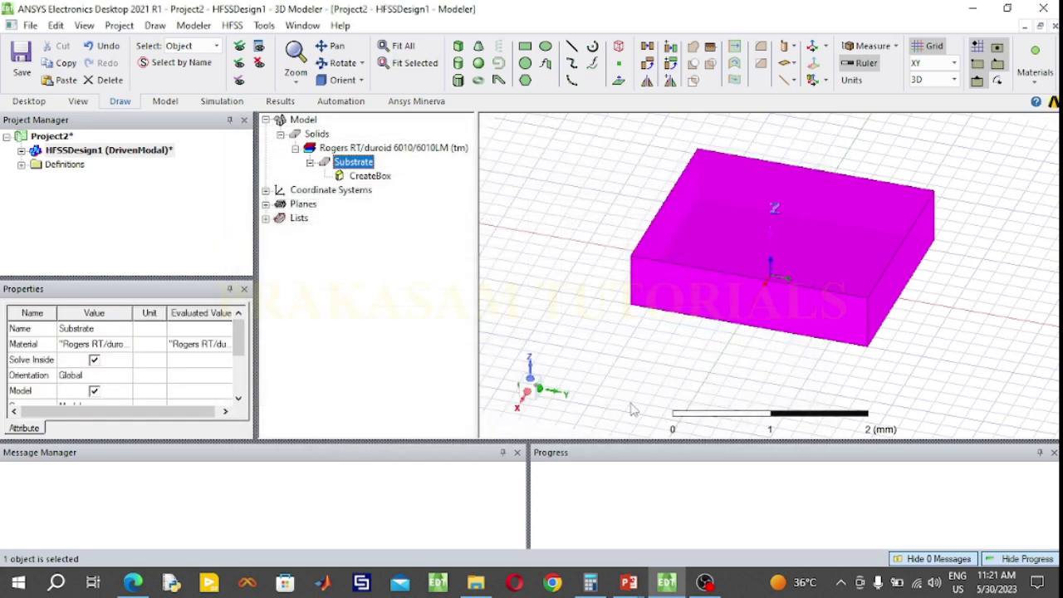
# Set the substrate box's dimensions to XSize 64 mm, YSize 32 mm and ZSize -1.27 mm.
pyautogui.doubleClick(381, 177)
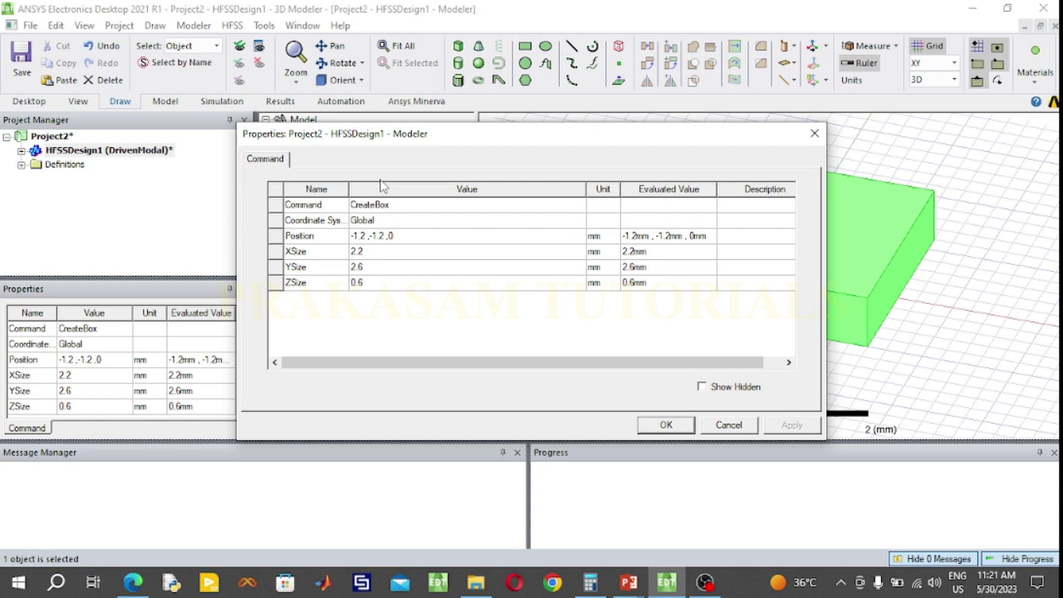
pyautogui.click(370, 254)
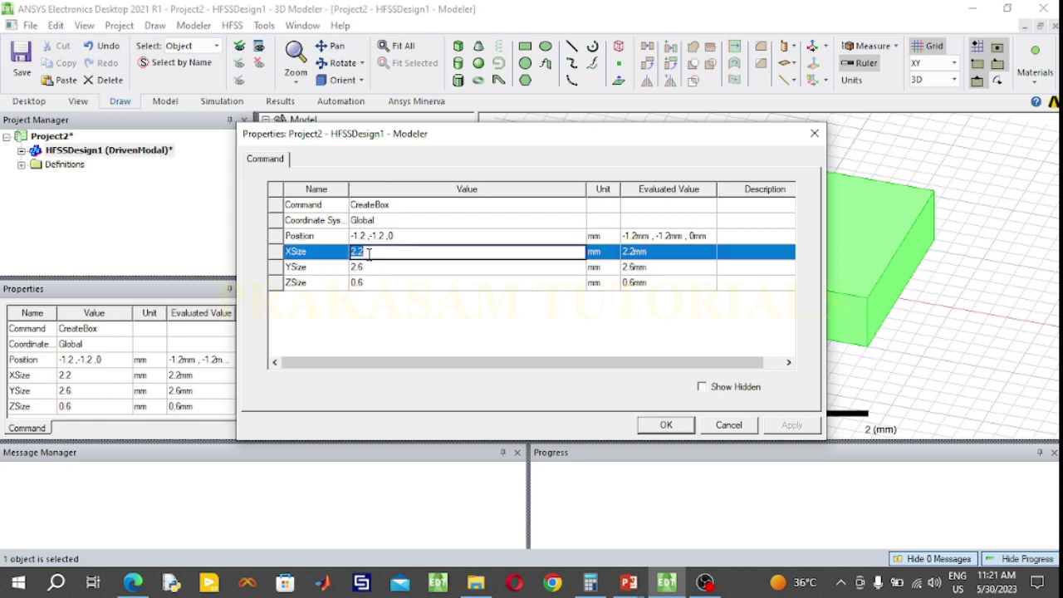
pyautogui.write('64')
pyautogui.click(371, 268)
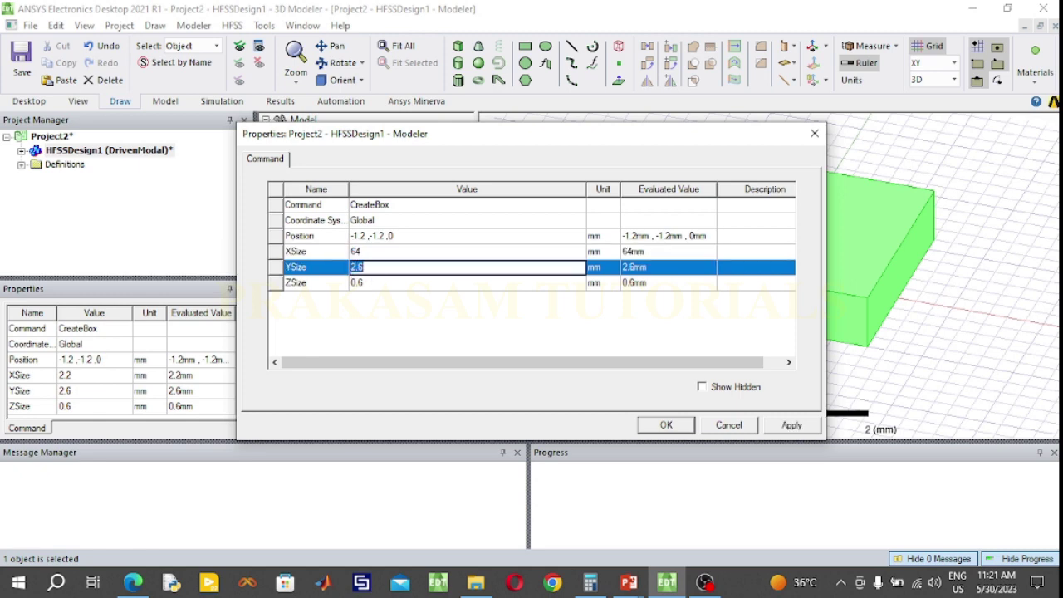
pyautogui.write('32')
pyautogui.click(393, 283)
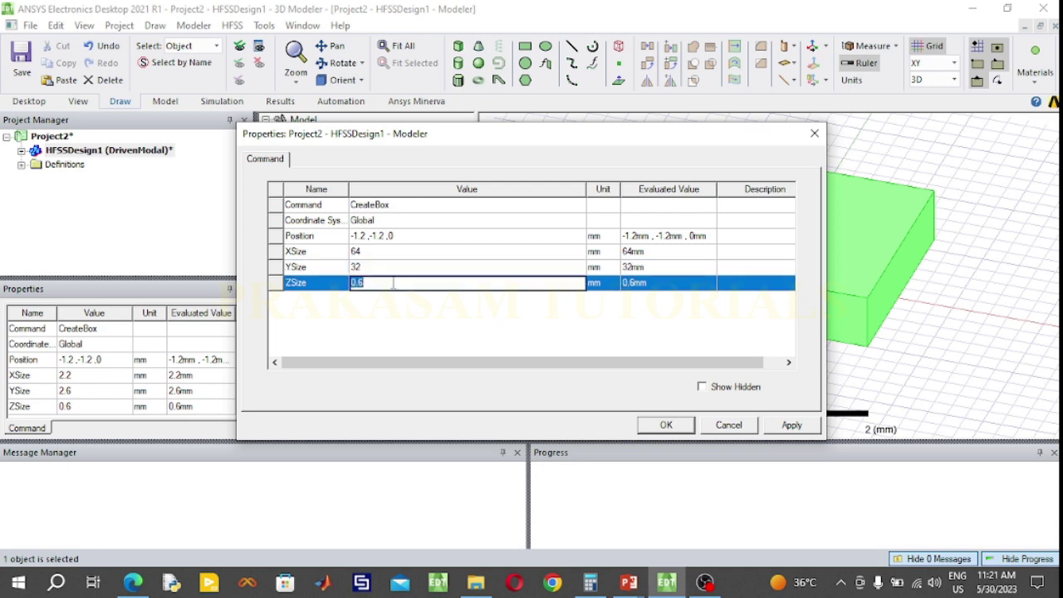
pyautogui.write('-1.27')
# Set the substrate box's position to -32, -16, 0 mm and apply the new geometry.
pyautogui.click(399, 236)
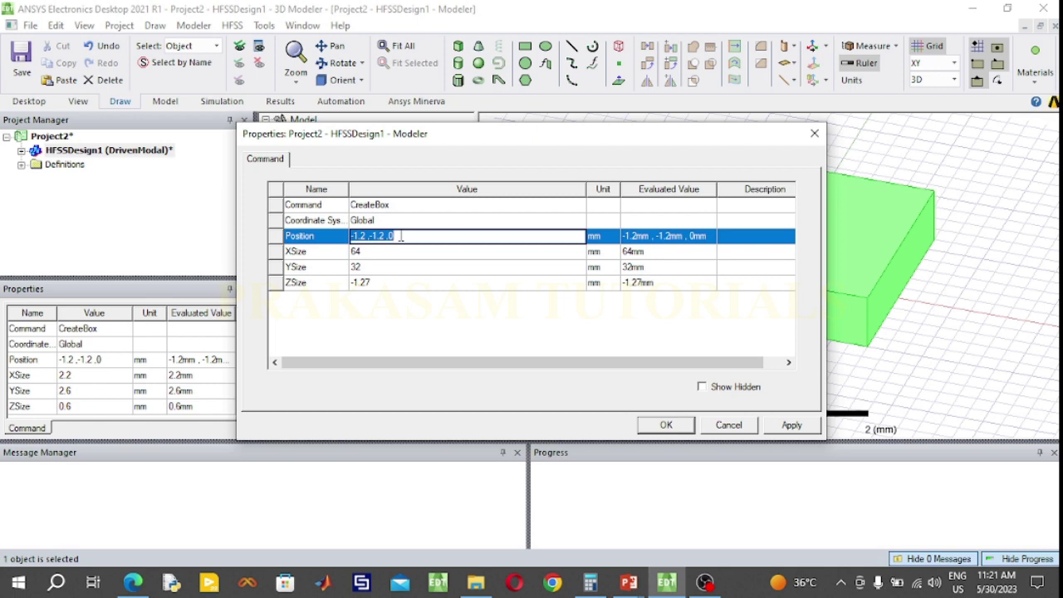
pyautogui.write('-32')
pyautogui.write(', -16, 0')
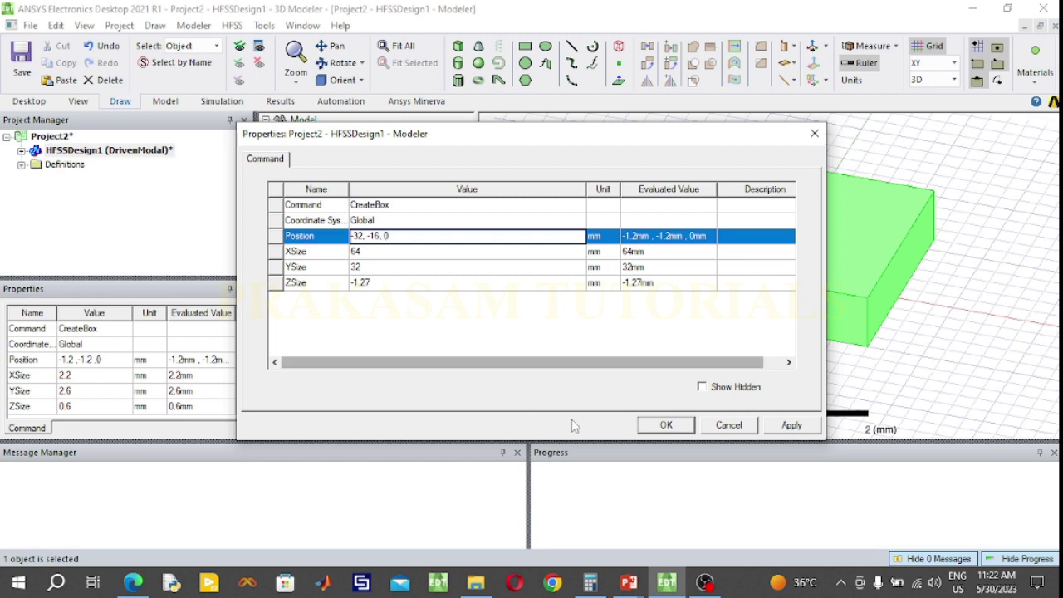
pyautogui.click(666, 425)
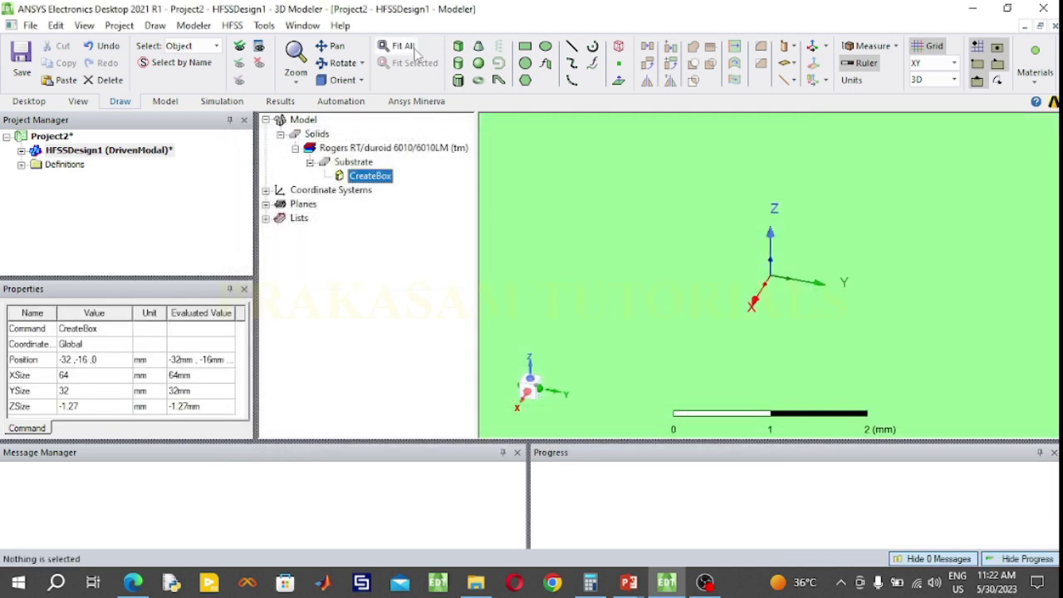
pyautogui.click(404, 45)
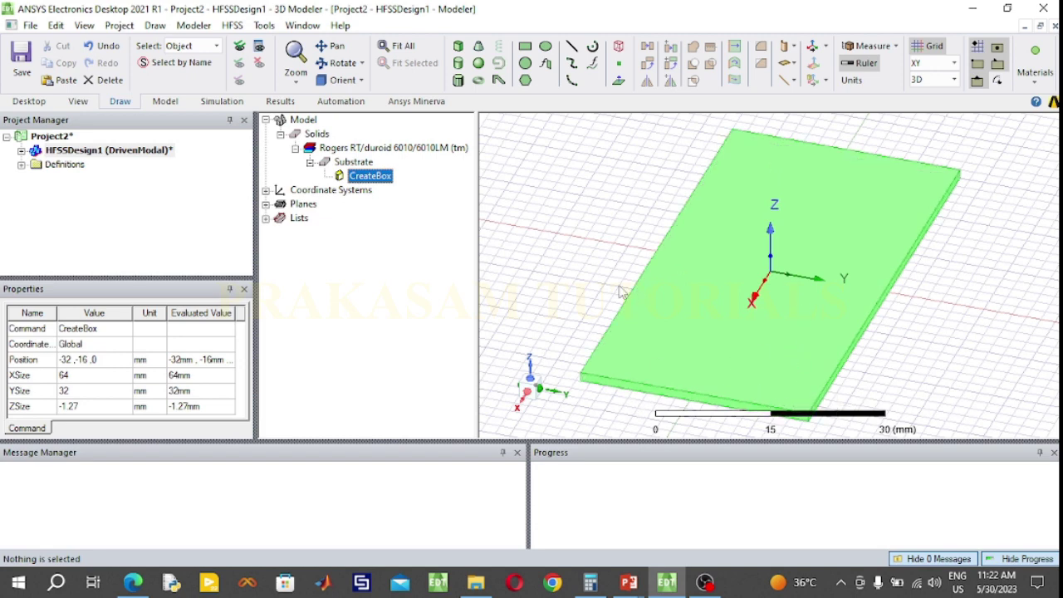
# Draw a rectangle covering the substrate's whole top face, from one corner to the diagonally opposite corner.
pyautogui.click(527, 47)
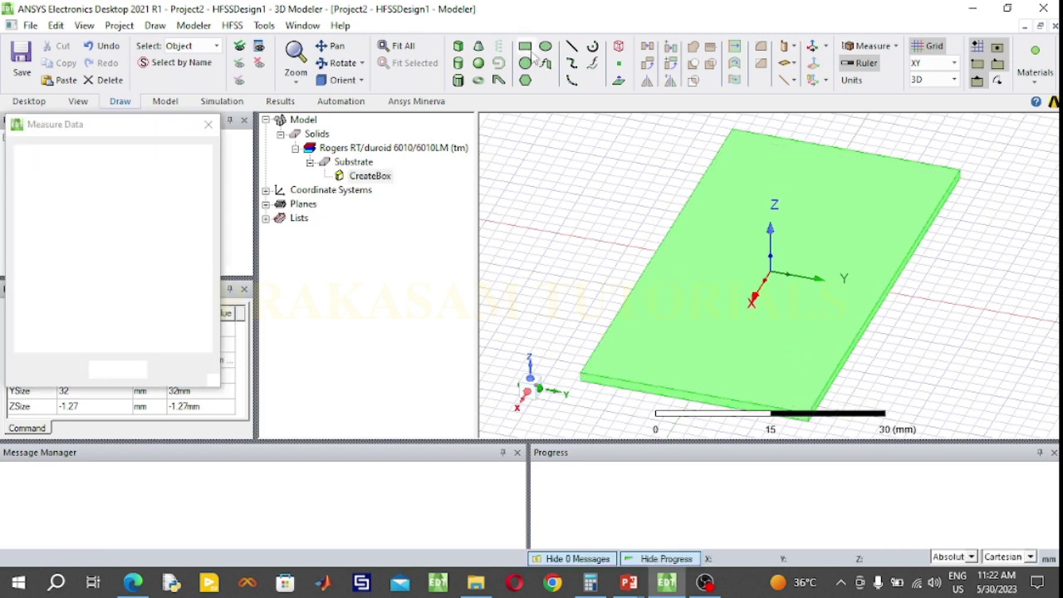
pyautogui.click(735, 134)
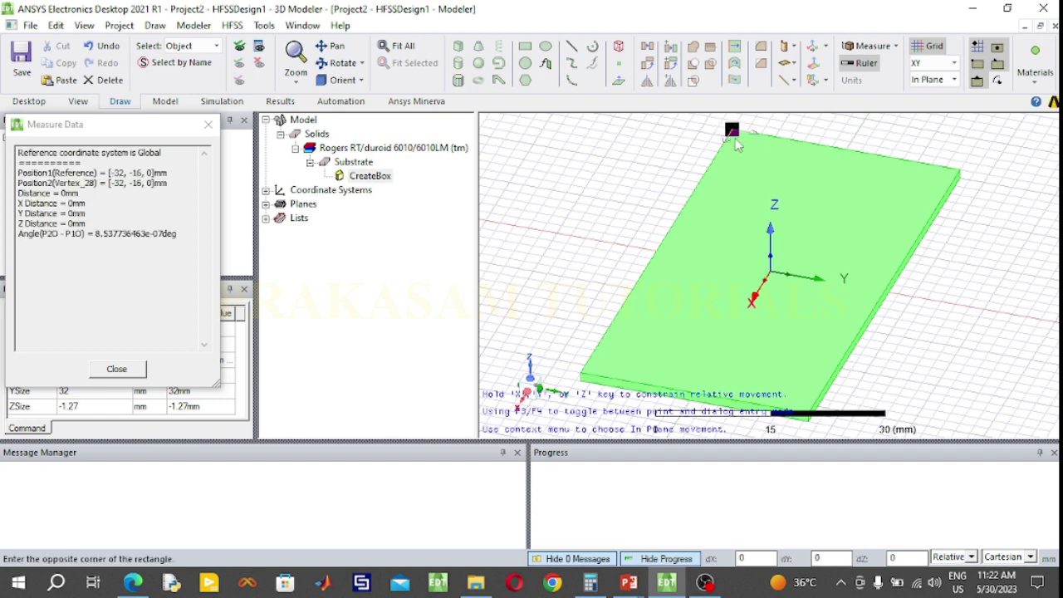
pyautogui.click(809, 416)
# Rename the rectangle sheet as GND and set its display colour to light yellow.
pyautogui.doubleClick(376, 221)
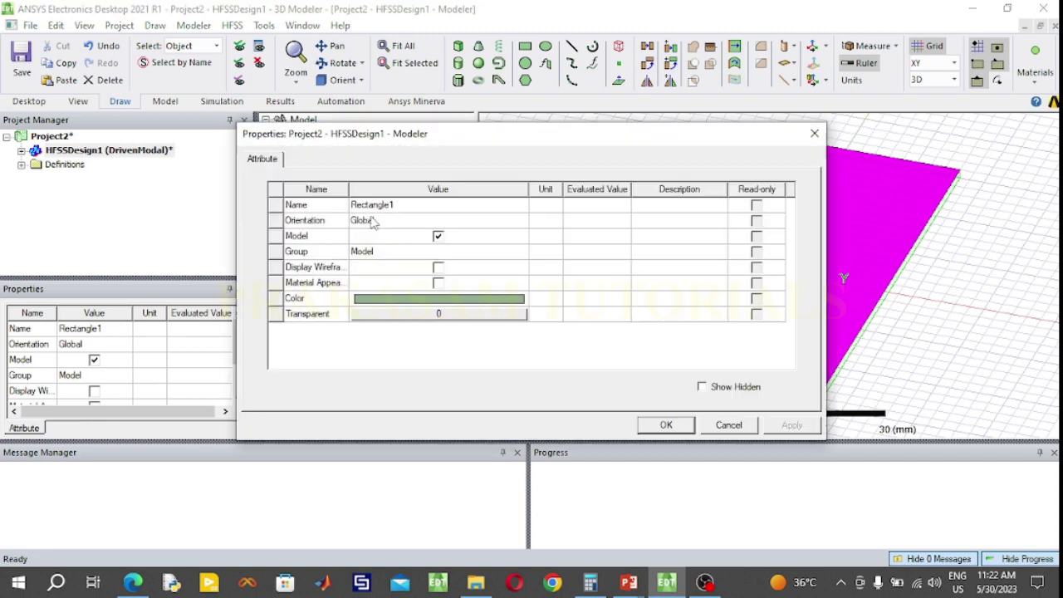
pyautogui.click(401, 205)
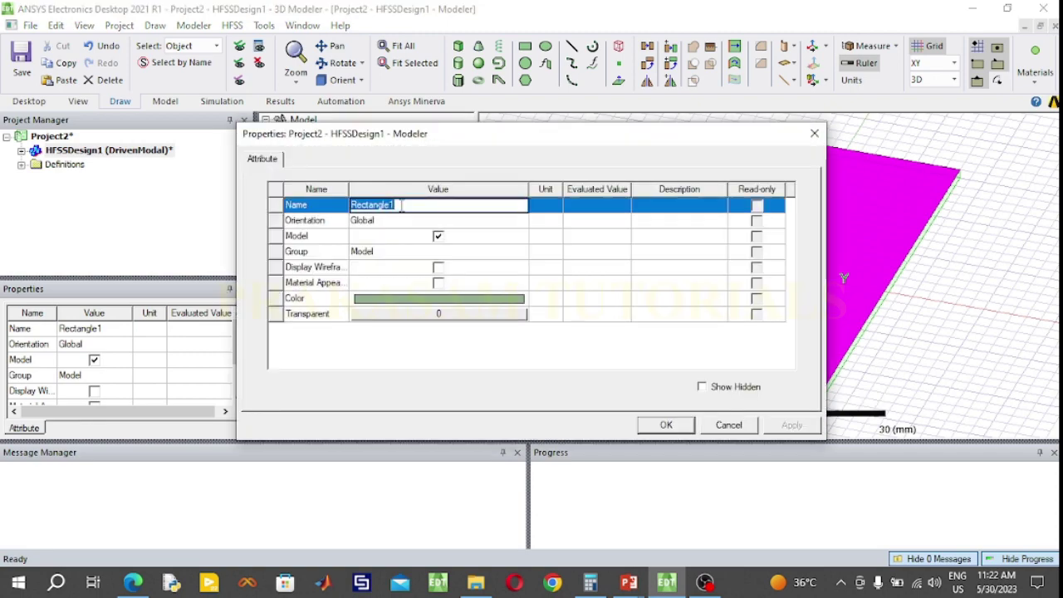
pyautogui.write('GND')
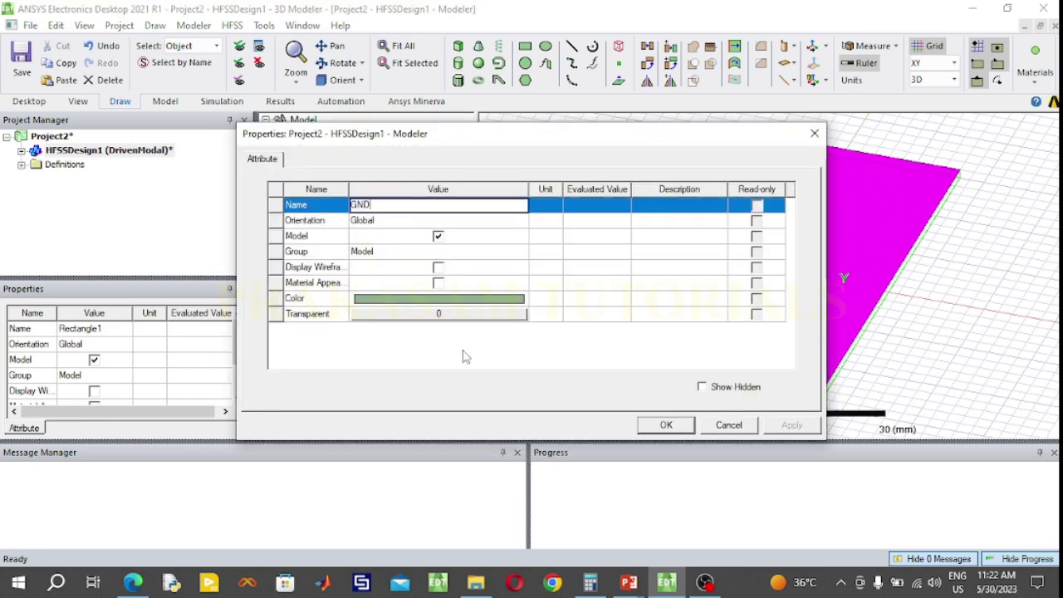
pyautogui.click(482, 300)
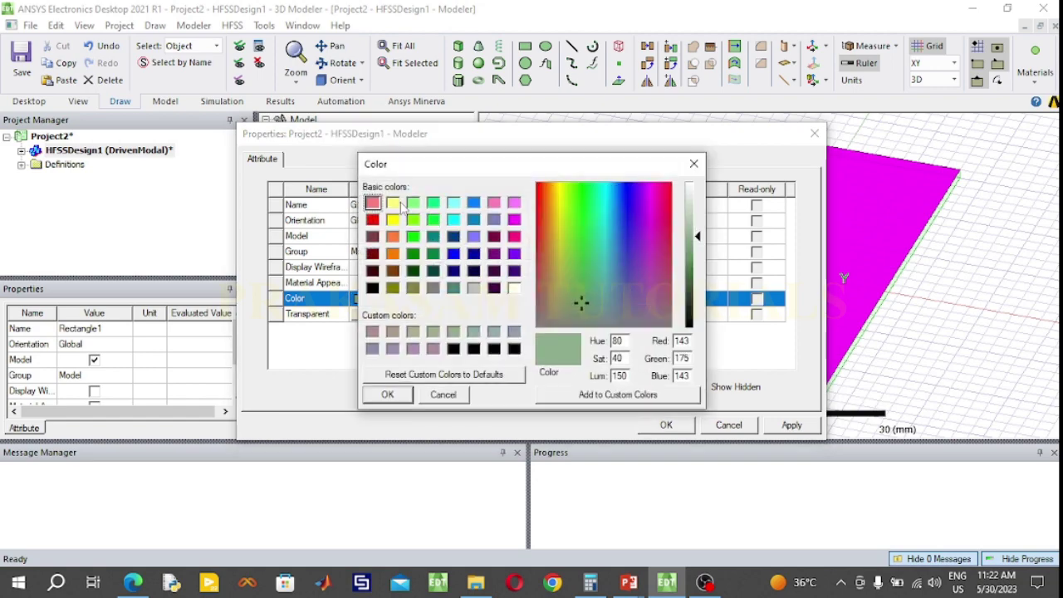
pyautogui.click(392, 203)
pyautogui.click(389, 394)
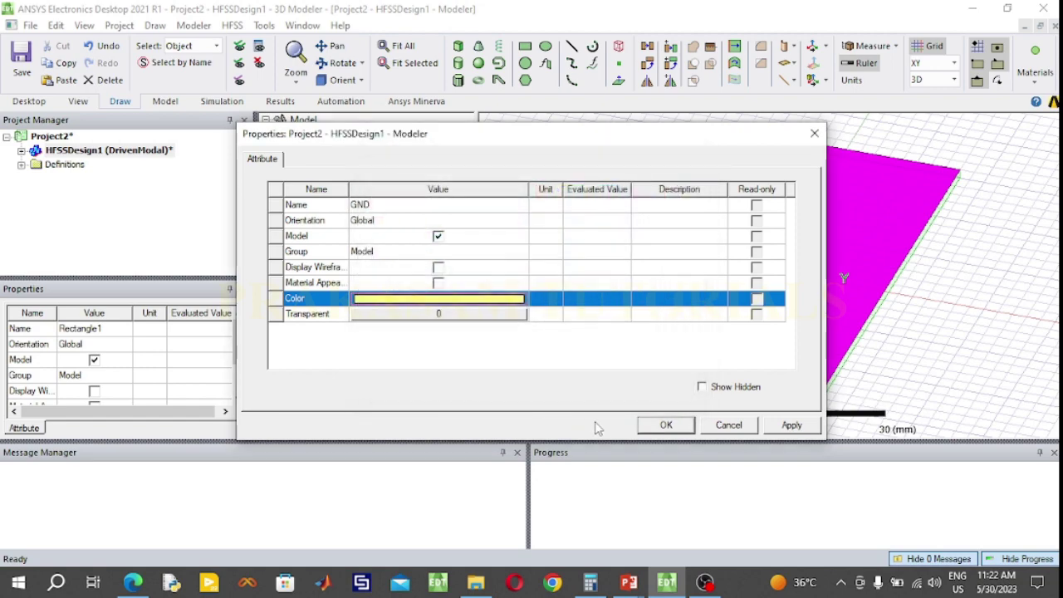
pyautogui.click(666, 425)
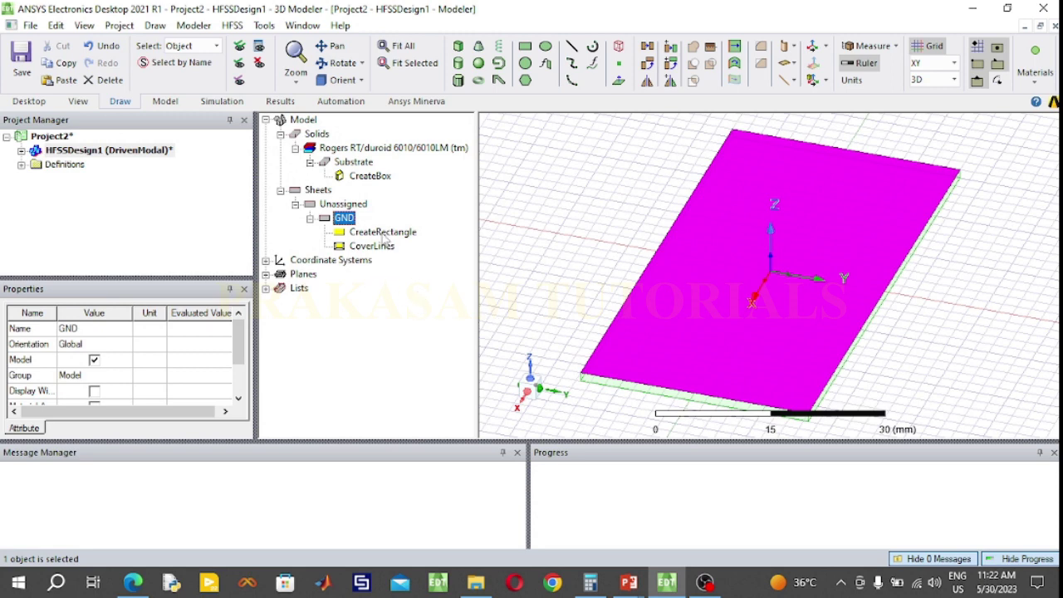
# Move the GND rectangle to the substrate's underside by setting its position to -32, -16, -1.27 mm.
pyautogui.click(382, 232)
pyautogui.doubleClick(382, 233)
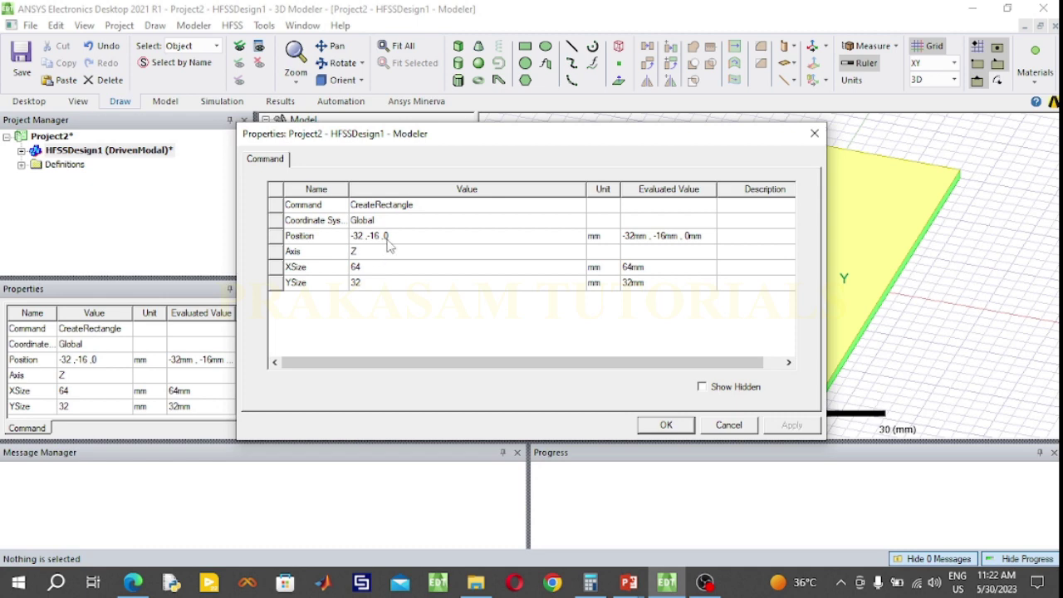
pyautogui.click(396, 238)
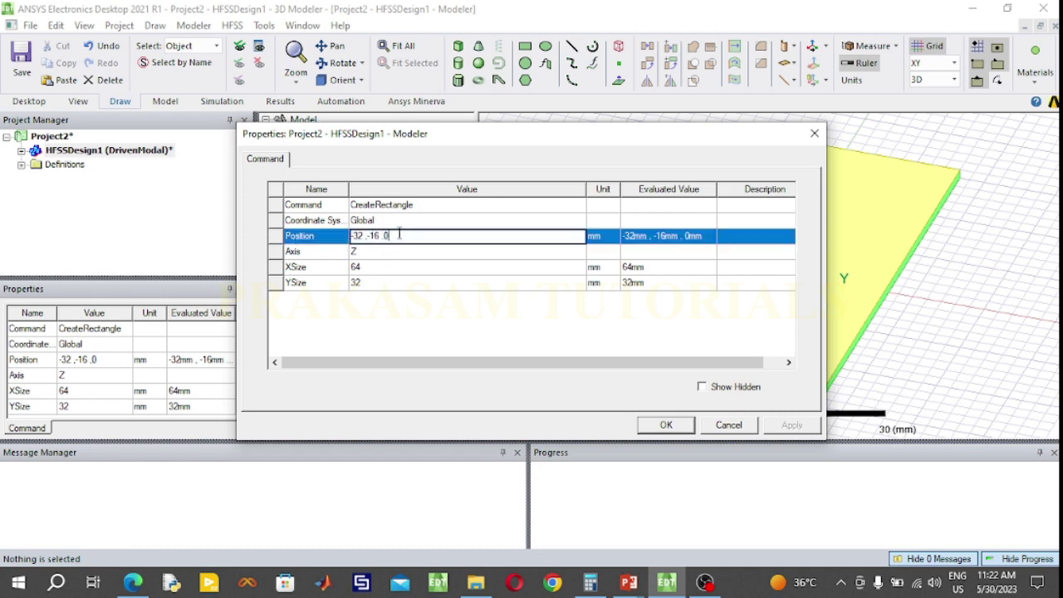
pyautogui.press('BackSpace')
pyautogui.write('-1.27')
pyautogui.click(670, 426)
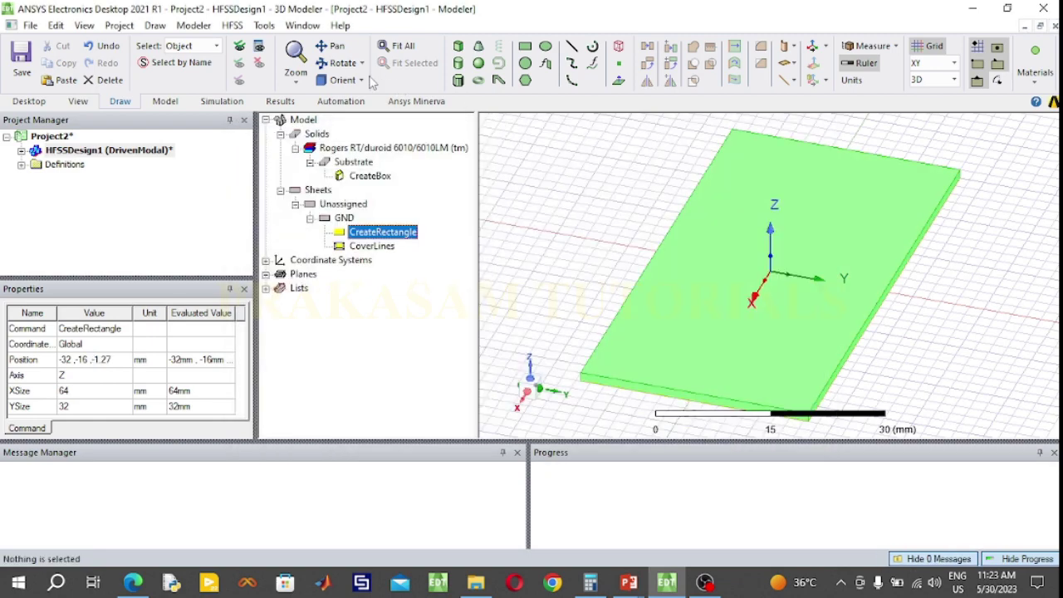
# Draw a rectangle about 64 × 2 mm along the substrate's full length on its top face, starting from the midpoint of the short edge.
pyautogui.click(338, 62)
pyautogui.moveTo(738, 260); pyautogui.dragTo(648, 272)
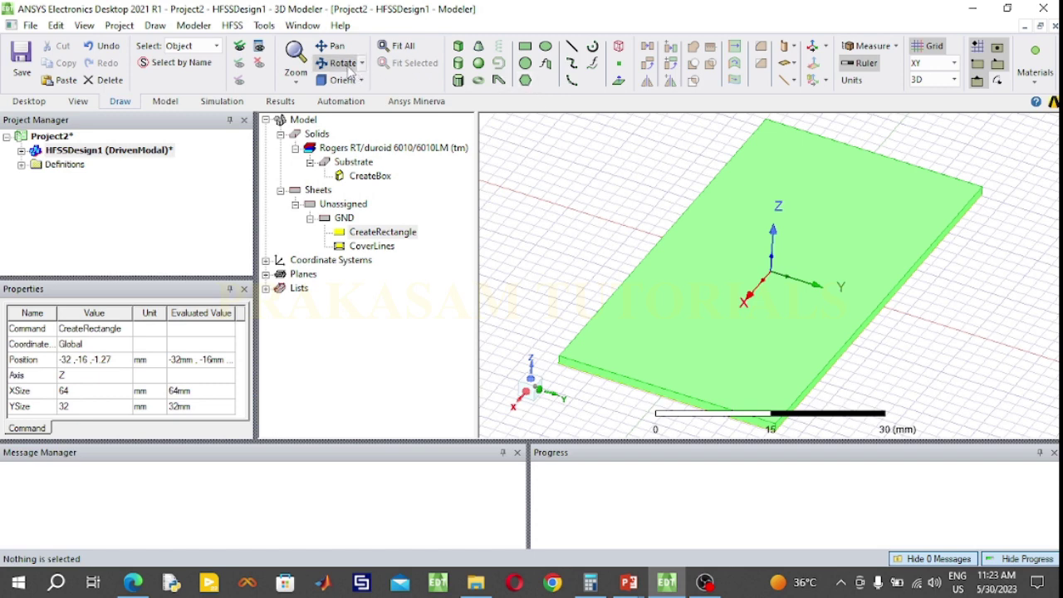
pyautogui.click(526, 49)
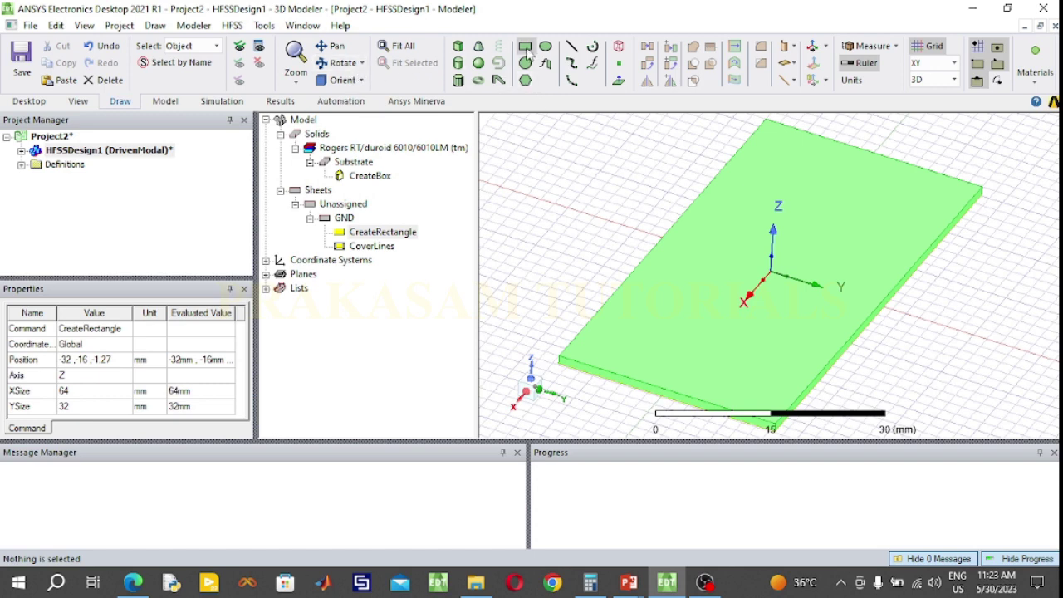
pyautogui.click(667, 391)
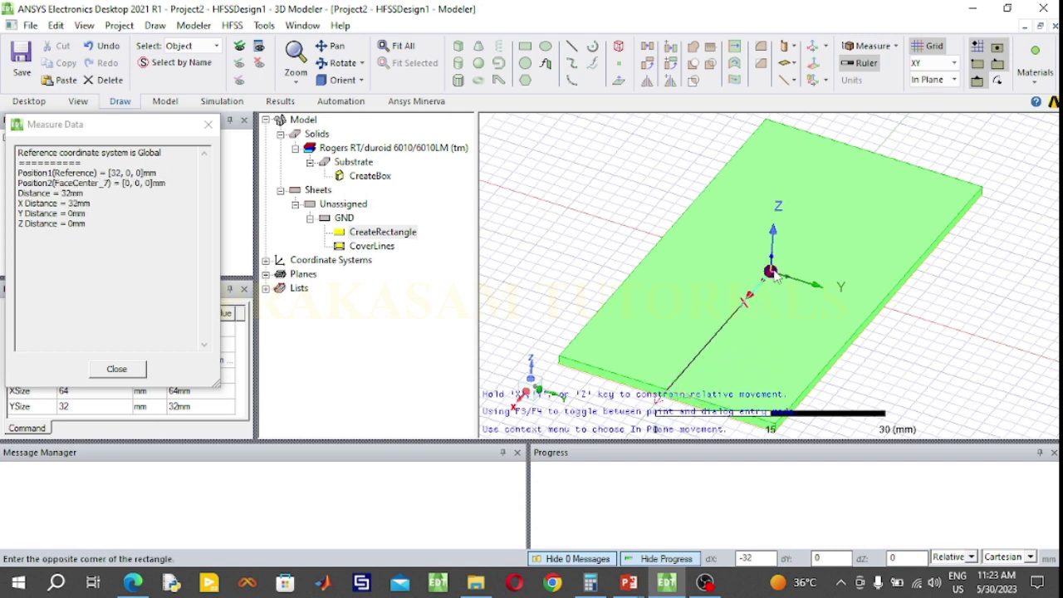
pyautogui.click(884, 168)
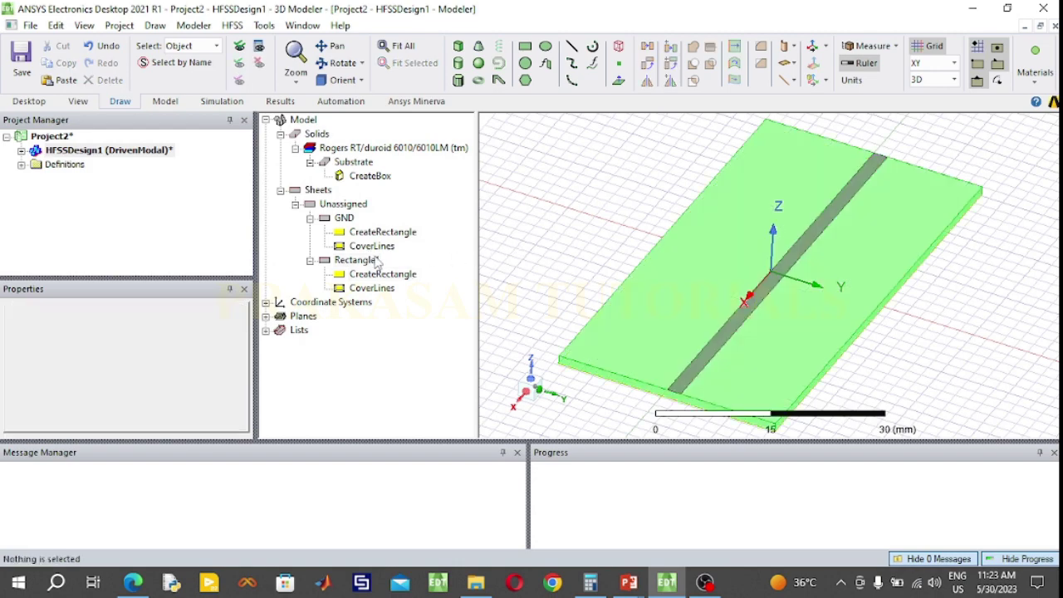
# Rename the new strip rectangle as MTL and set its display colour to blue.
pyautogui.click(373, 263)
pyautogui.doubleClick(374, 262)
pyautogui.click(389, 208)
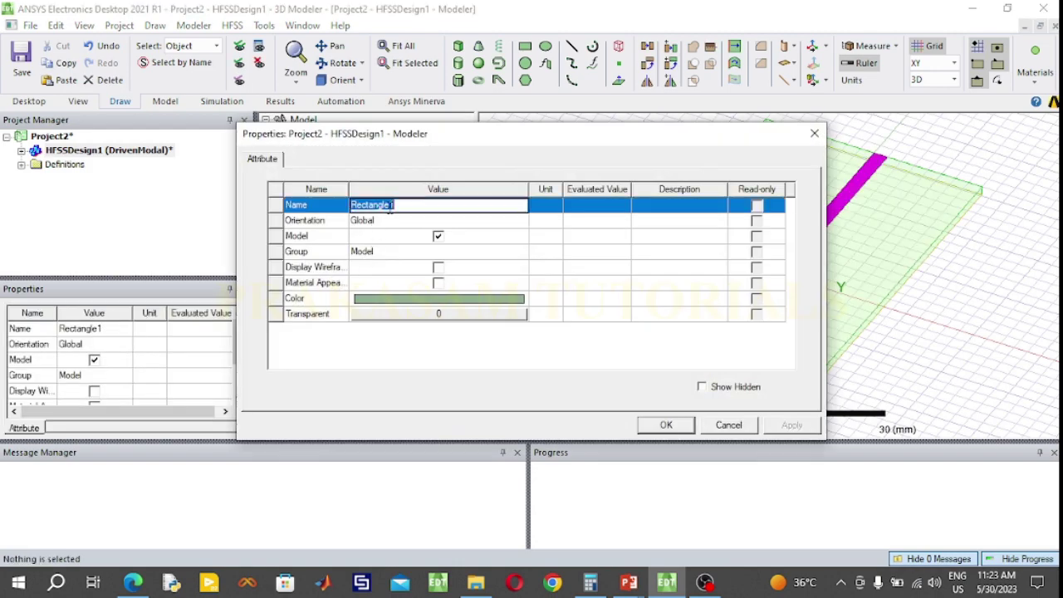
pyautogui.write('MTL')
pyautogui.click(490, 301)
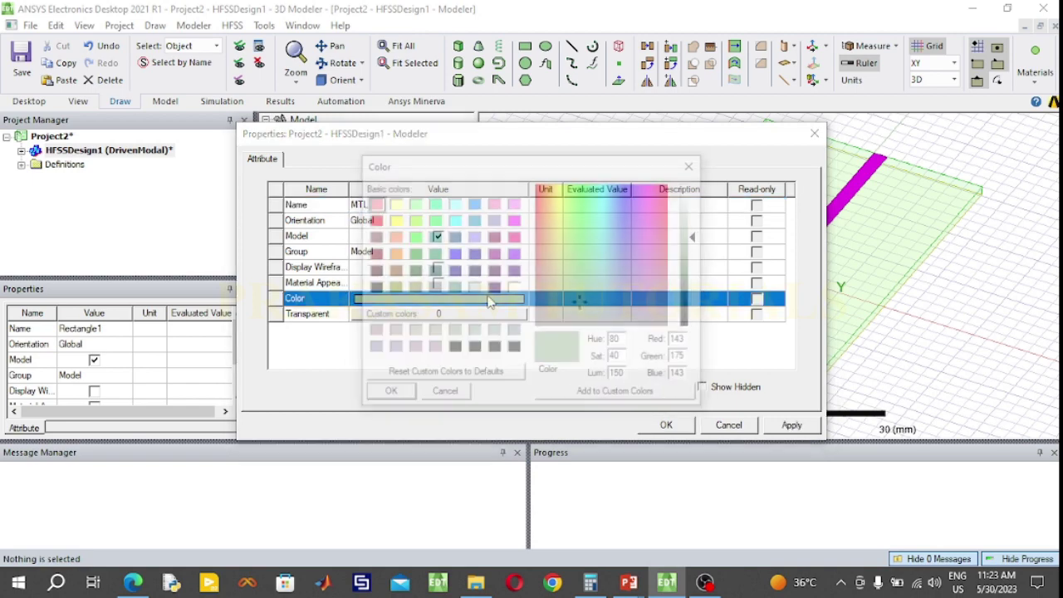
pyautogui.click(473, 203)
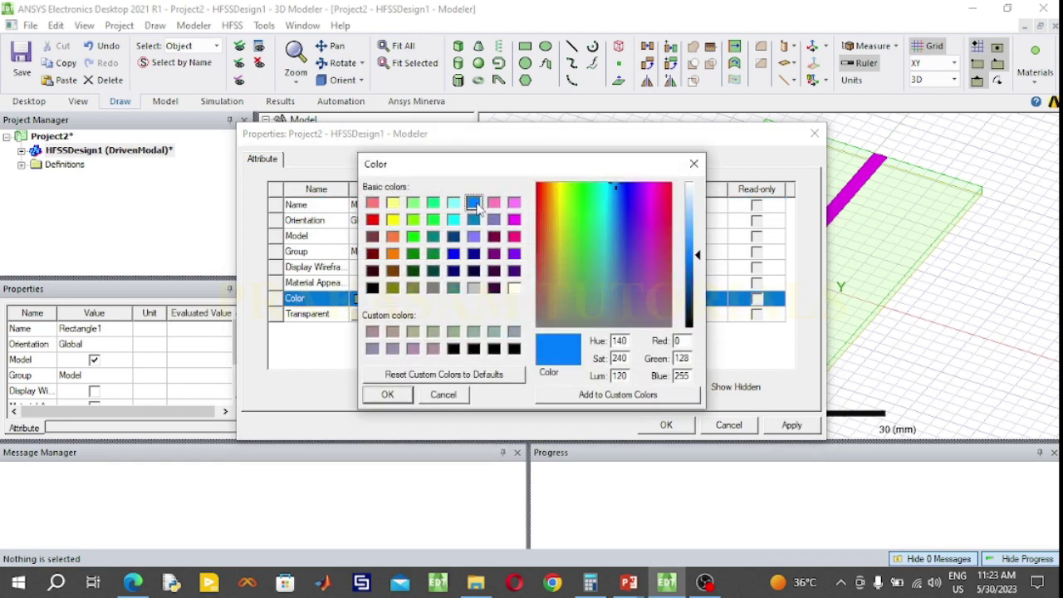
pyautogui.click(411, 396)
pyautogui.click(666, 424)
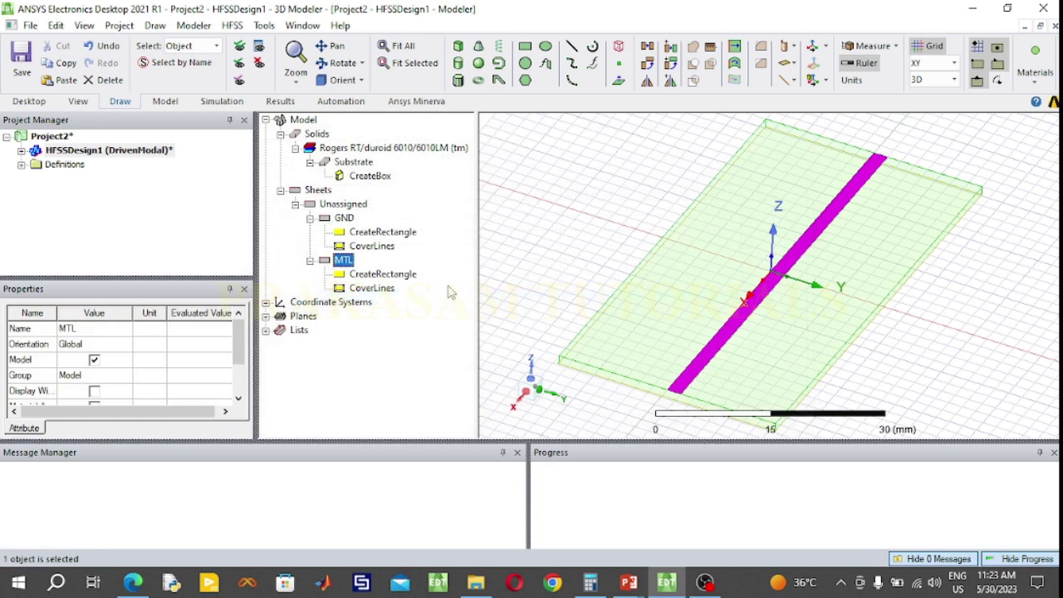
# Set the MTL rectangle's Y size to 1.1 mm and centre it with position 32, -1.1/2, 0 mm.
pyautogui.doubleClick(411, 276)
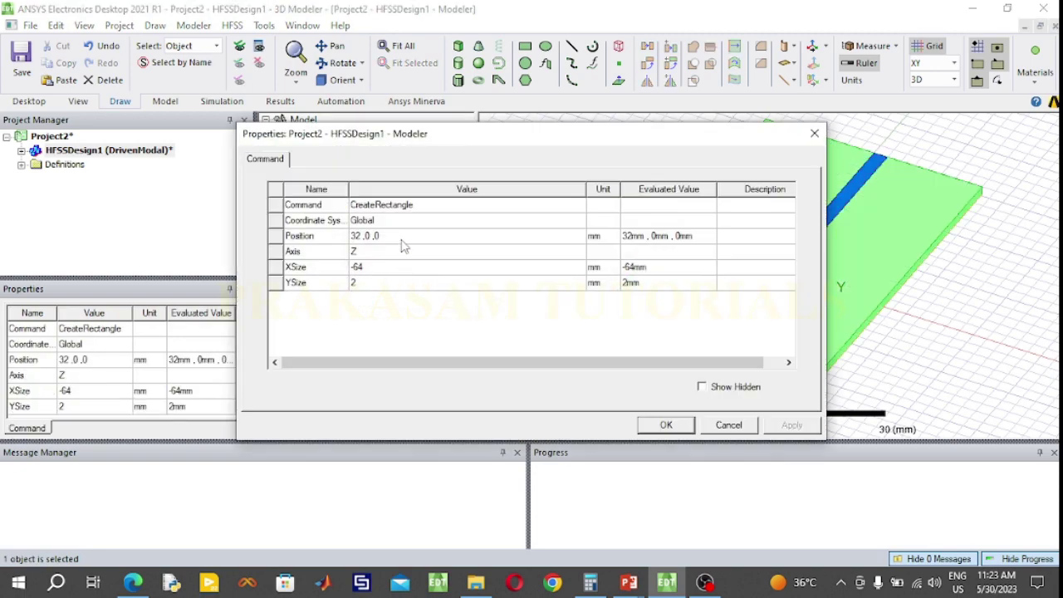
pyautogui.click(372, 274)
pyautogui.click(372, 267)
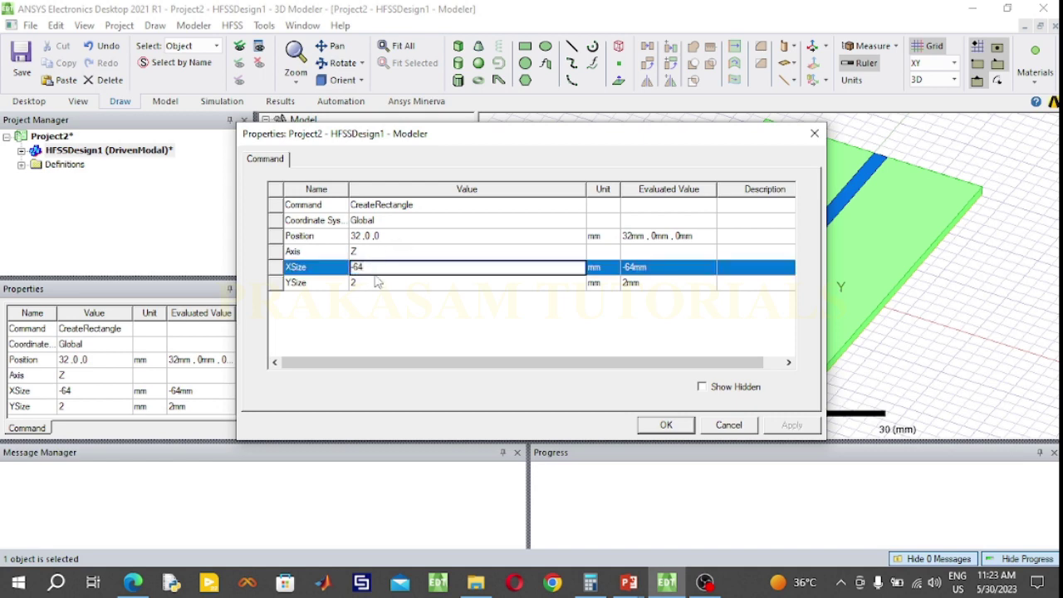
pyautogui.click(375, 281)
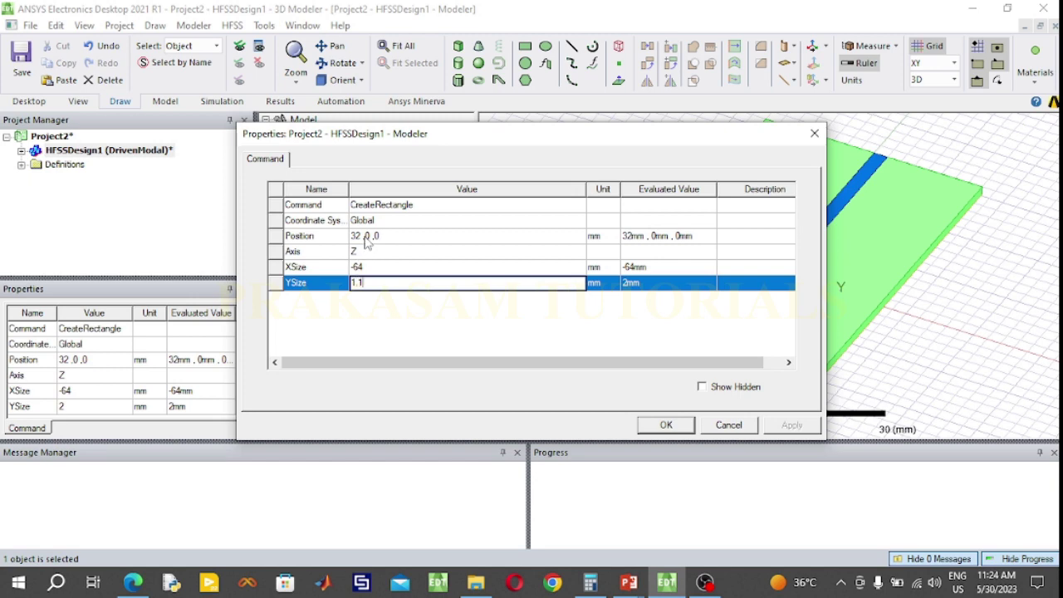
pyautogui.click(366, 241)
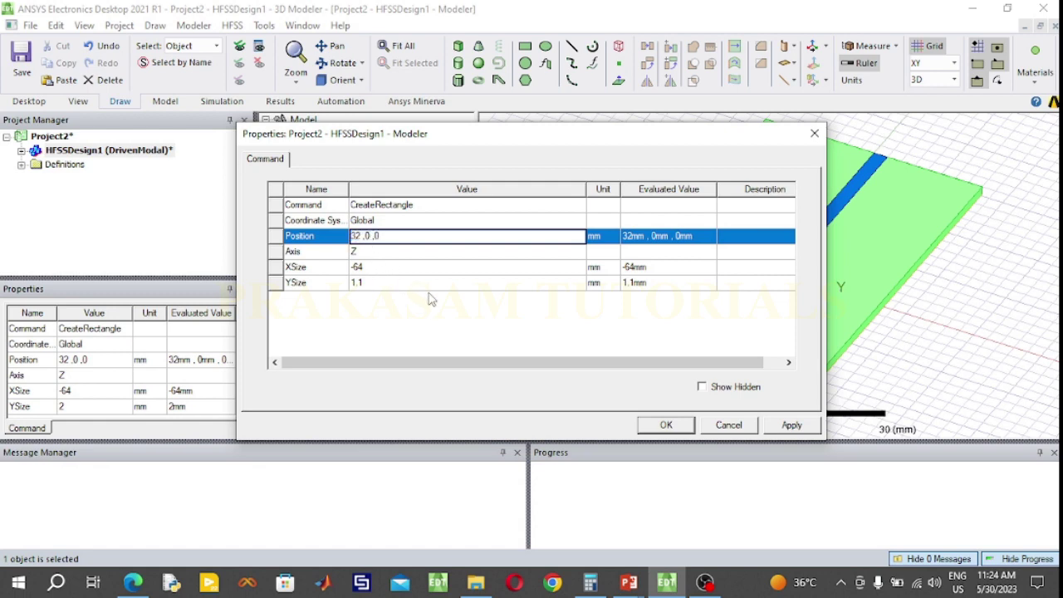
pyautogui.press('BackSpace')
pyautogui.write('-1.1/2')
pyautogui.click(667, 428)
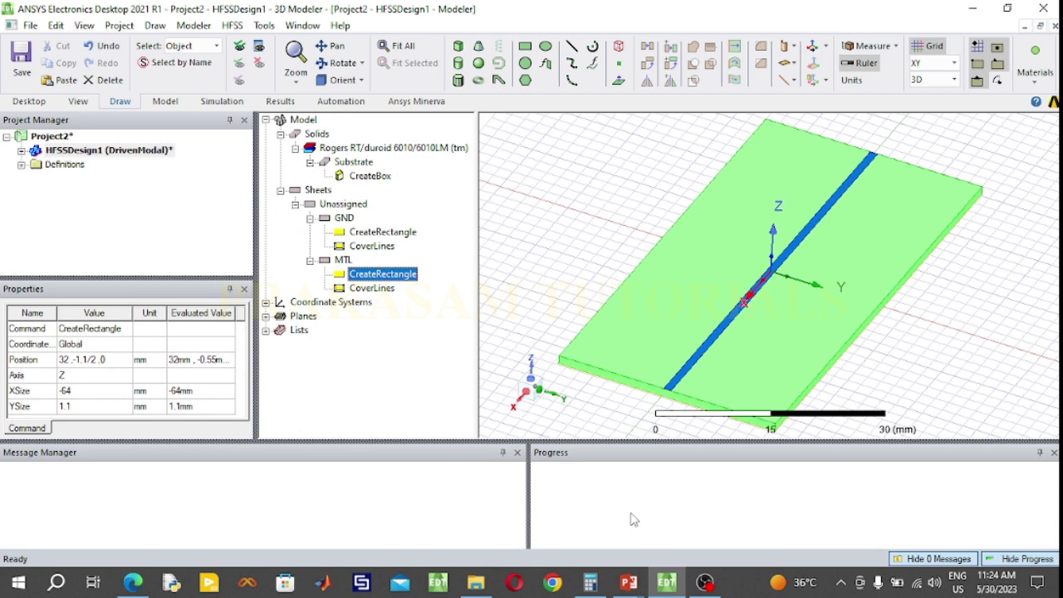
# Switch to the PowerPoint figure to check the L-resonator lengths and gap spacings, and return to the HFSS model.
pyautogui.moveTo(629, 583)
pyautogui.click(712, 462)
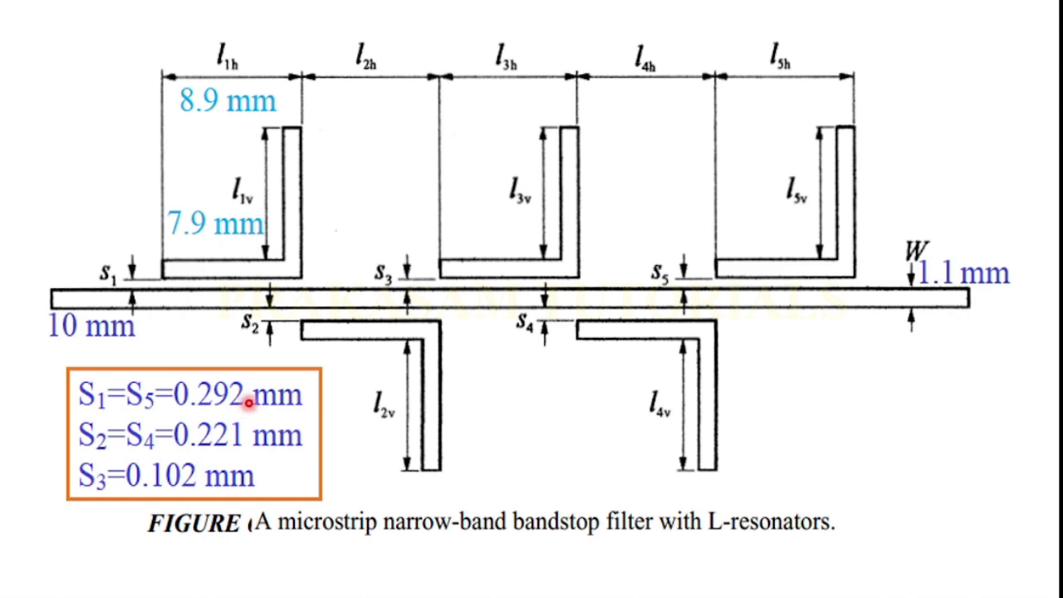
pyautogui.press('super')
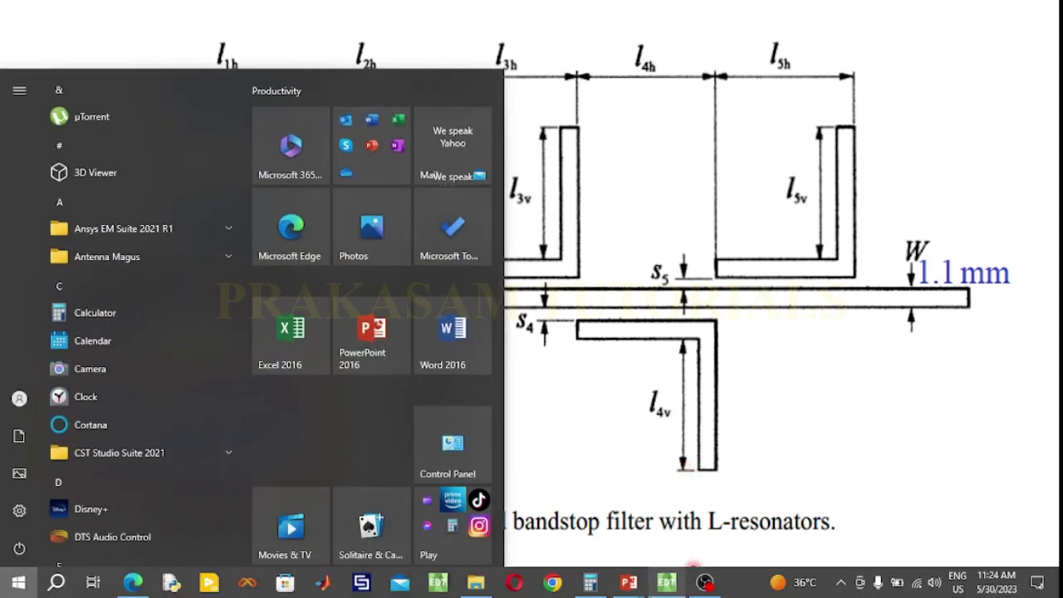
pyautogui.click(667, 582)
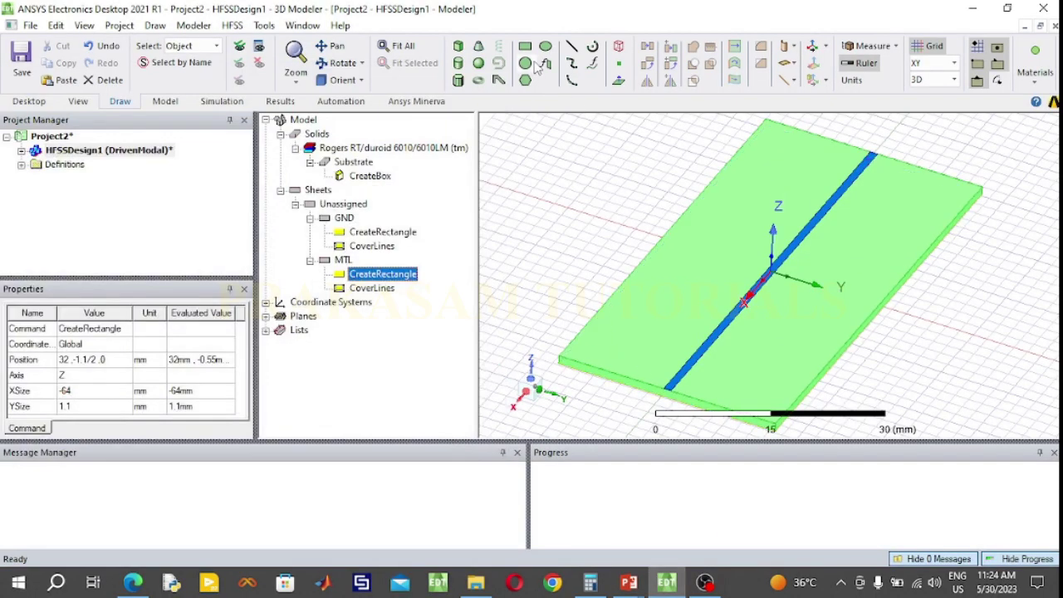
# Draw a rectangle about 10 × 2 mm on the negative Y side of the MTL line, from 22, -2, 0 to 12, -4, 0 mm.
pyautogui.click(347, 72)
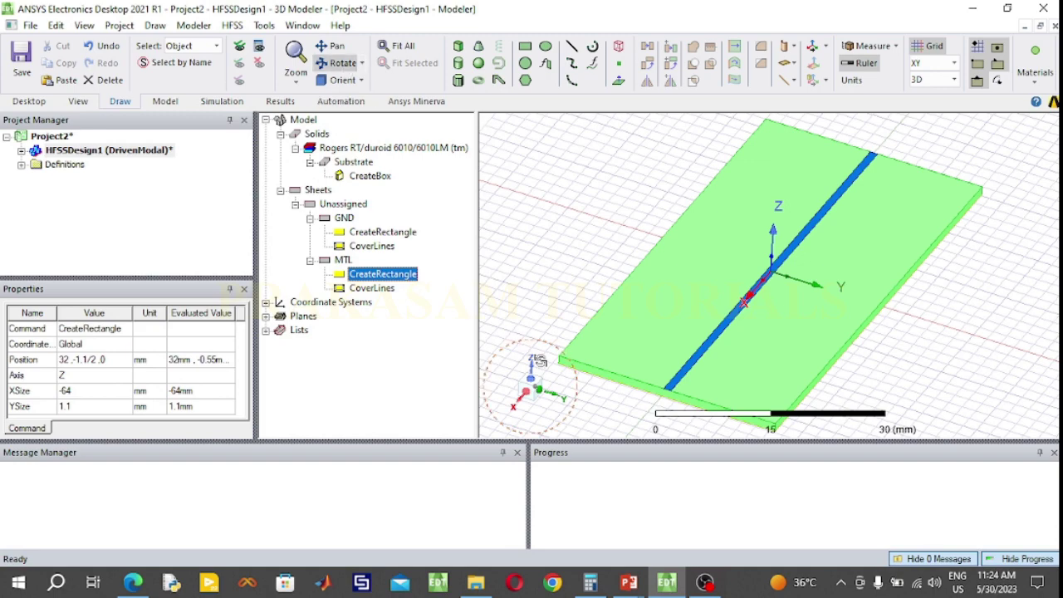
pyautogui.moveTo(599, 393); pyautogui.dragTo(522, 123)
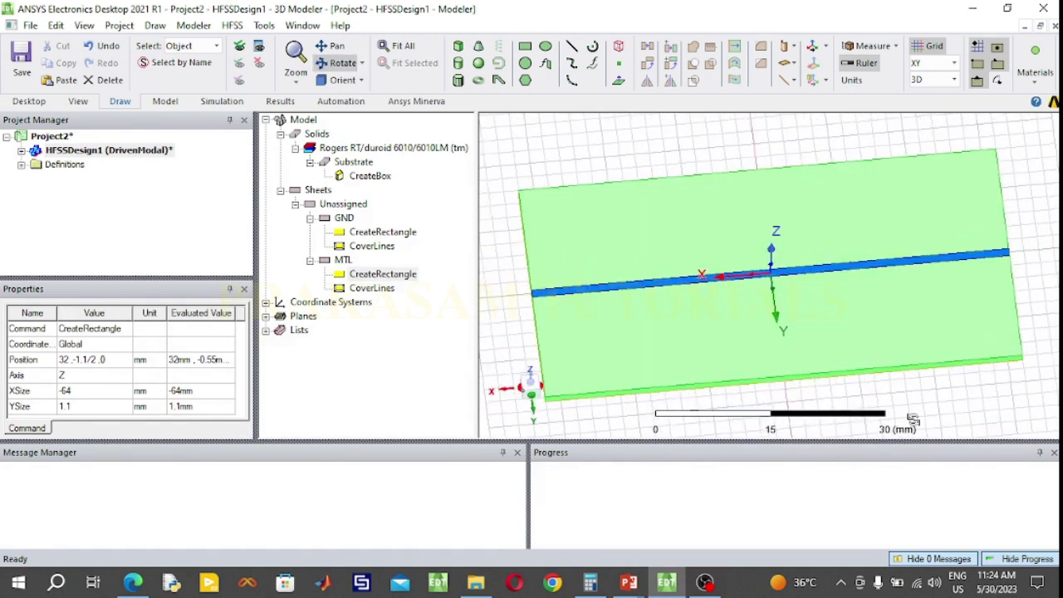
pyautogui.moveTo(895, 382); pyautogui.dragTo(706, 340)
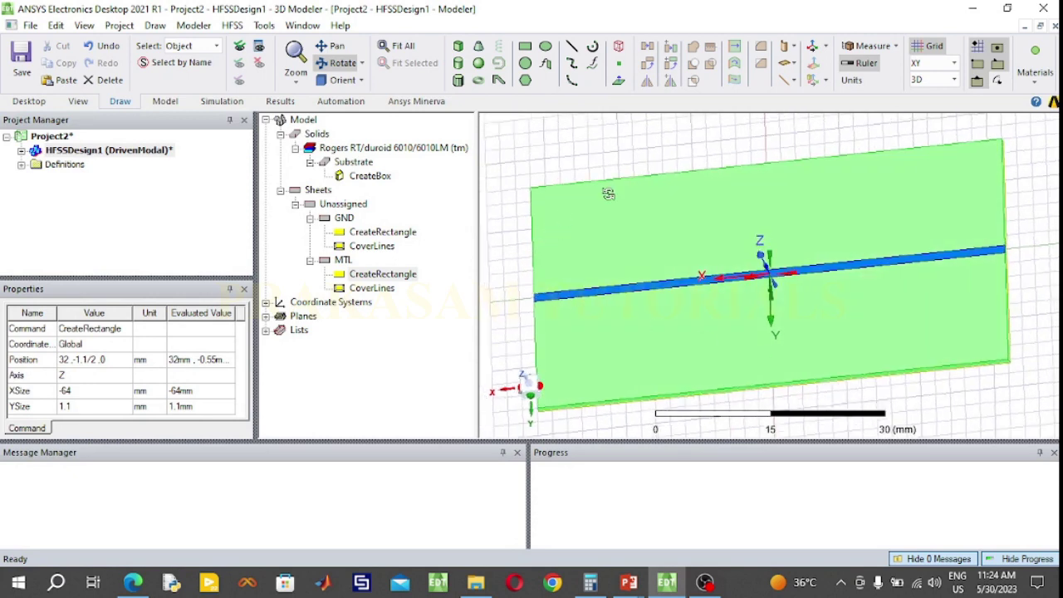
pyautogui.moveTo(604, 197); pyautogui.dragTo(620, 212)
pyautogui.moveTo(499, 221); pyautogui.dragTo(491, 202)
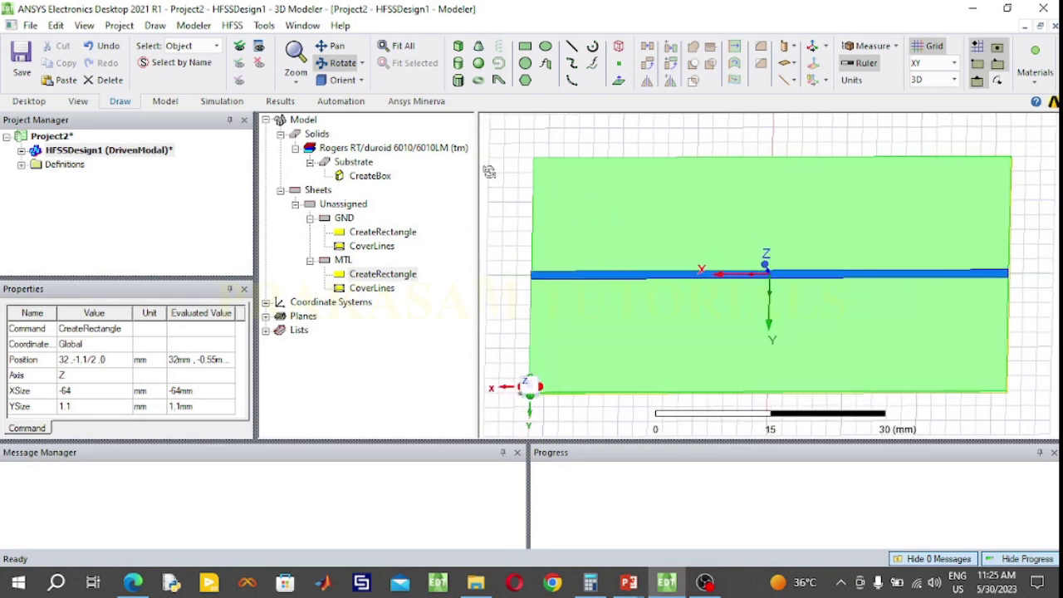
pyautogui.click(336, 63)
pyautogui.click(525, 46)
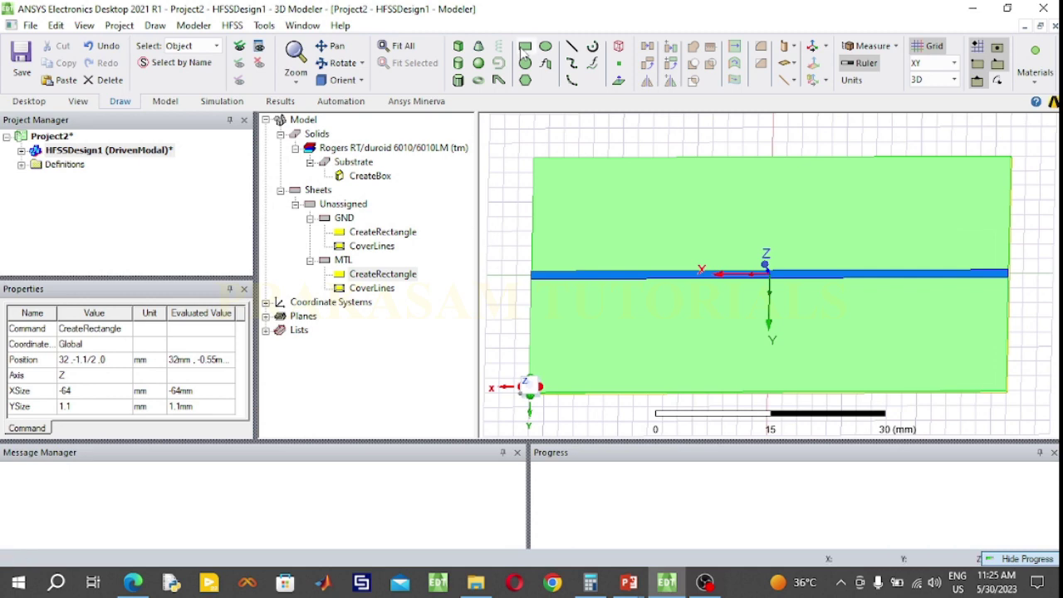
pyautogui.click(605, 263)
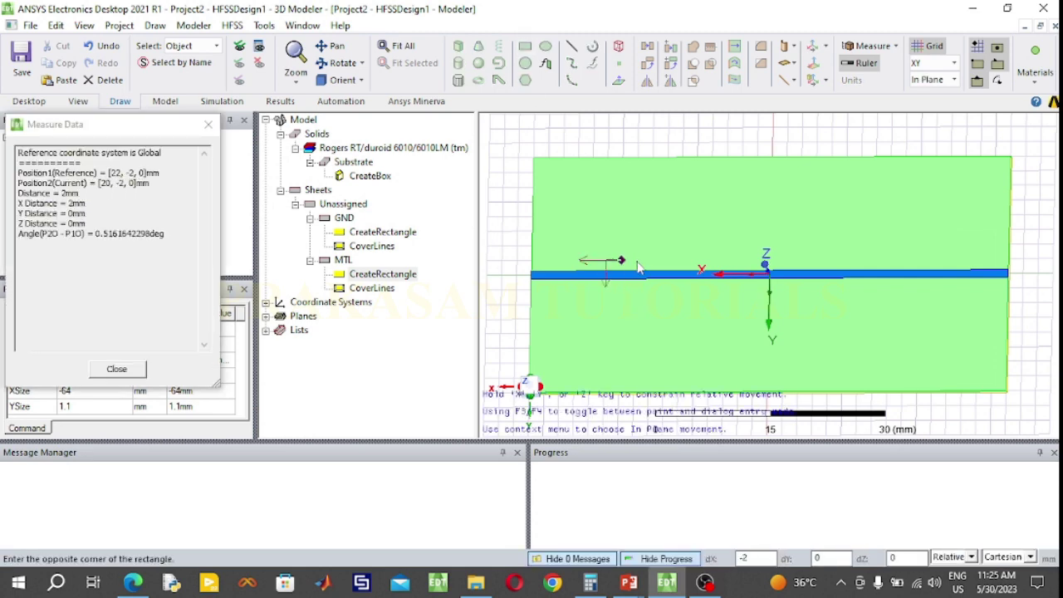
pyautogui.click(686, 248)
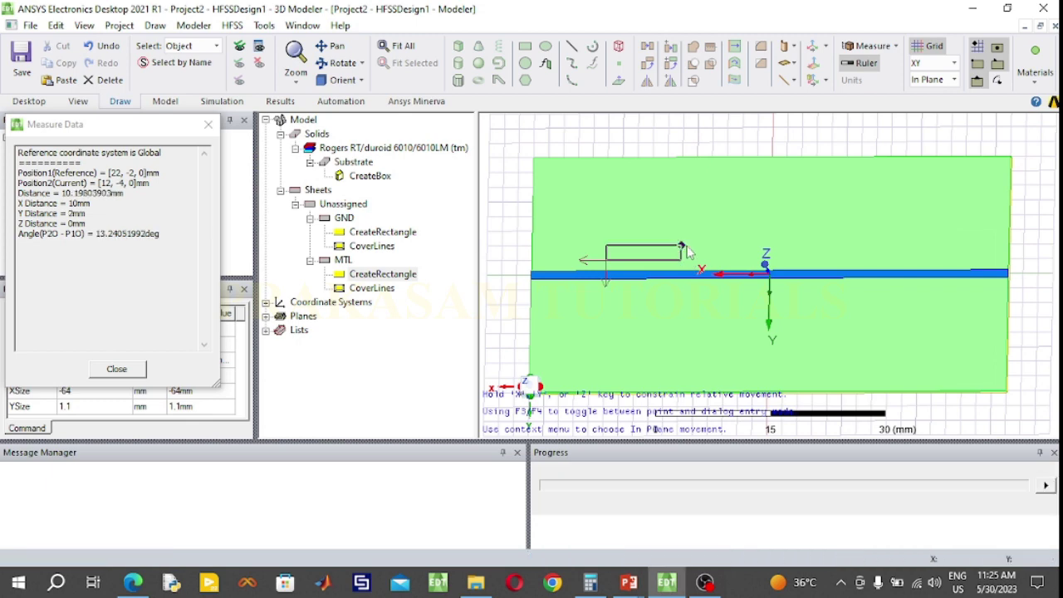
# Rename the small rectangle beside the MTL line as LRH1 and set its display colour to blue.
pyautogui.doubleClick(345, 300)
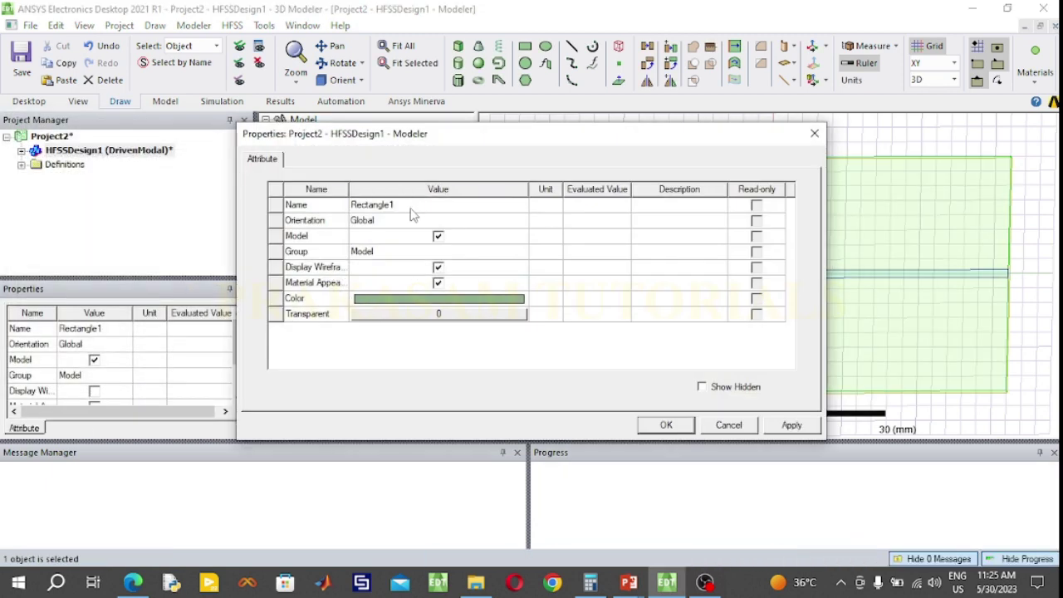
pyautogui.click(412, 207)
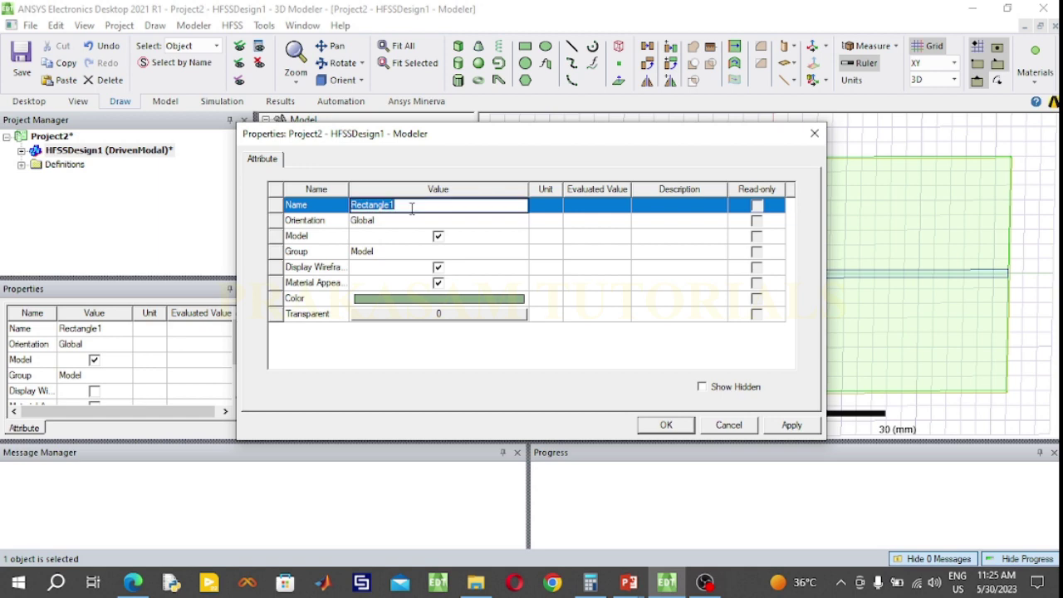
pyautogui.press('BackSpace')
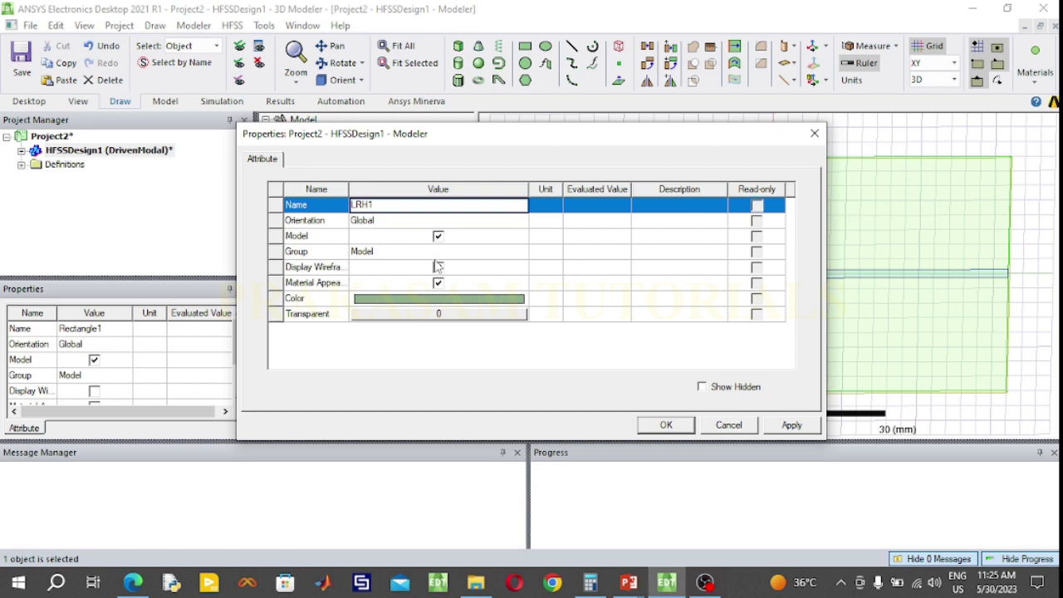
pyautogui.click(450, 299)
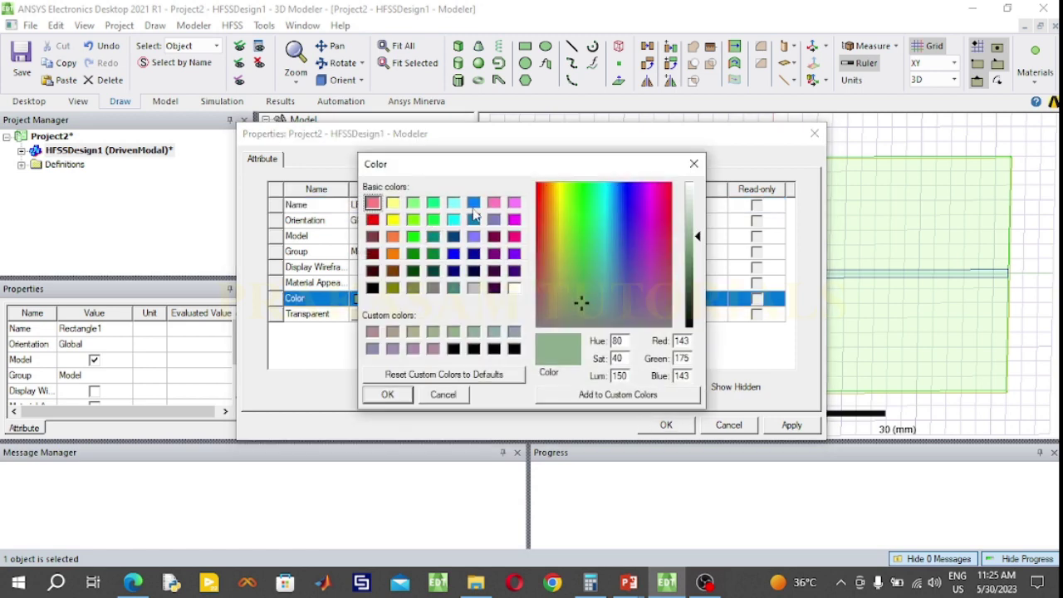
pyautogui.click(473, 204)
pyautogui.click(397, 394)
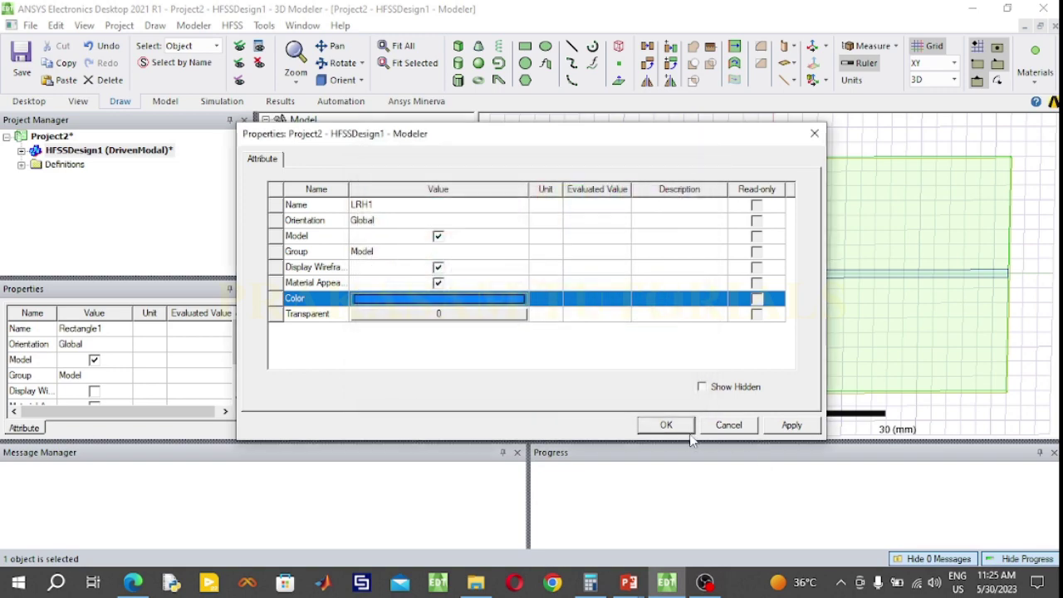